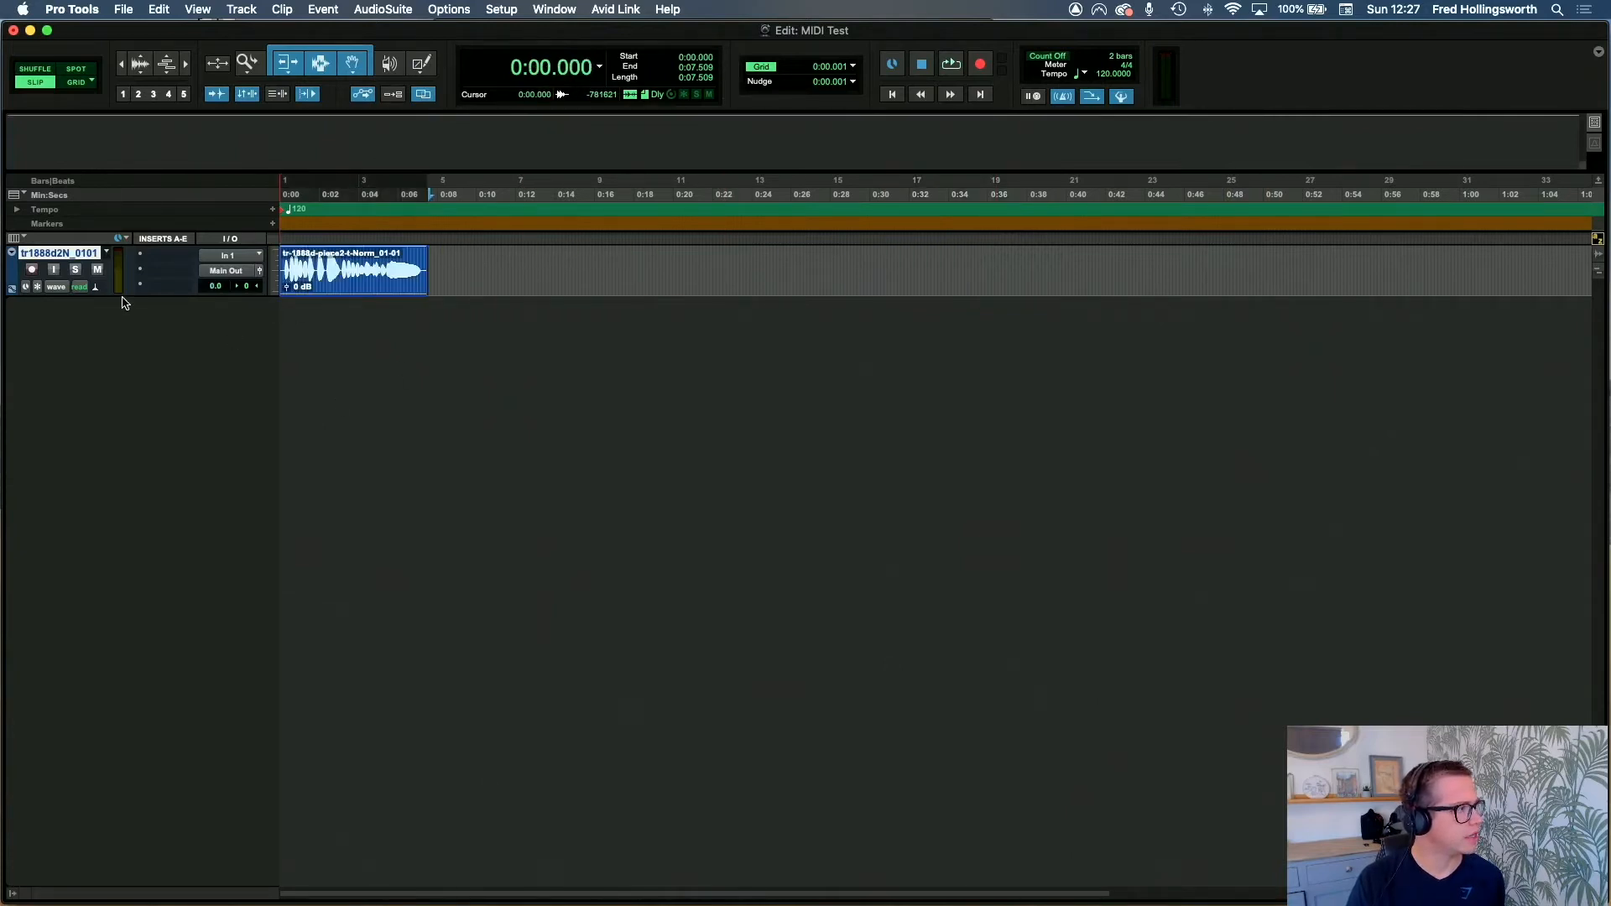
Step: Enlarge the audio track's height and create one new stereo instrument track with a Ticks timebase
drag(122, 296, 143, 388)
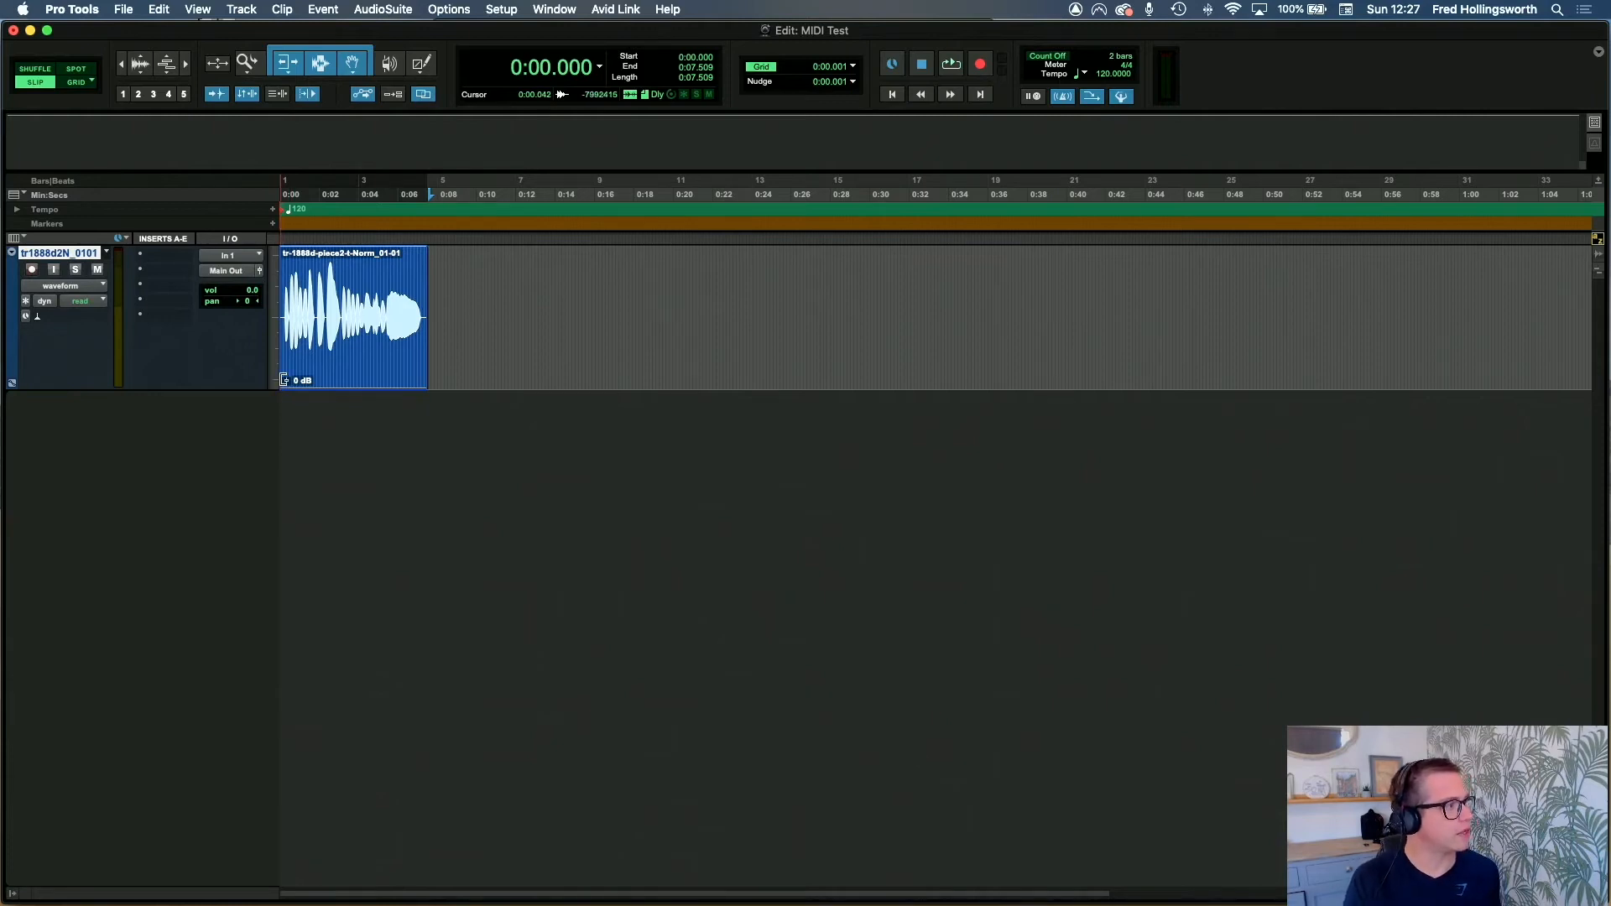
click(241, 10)
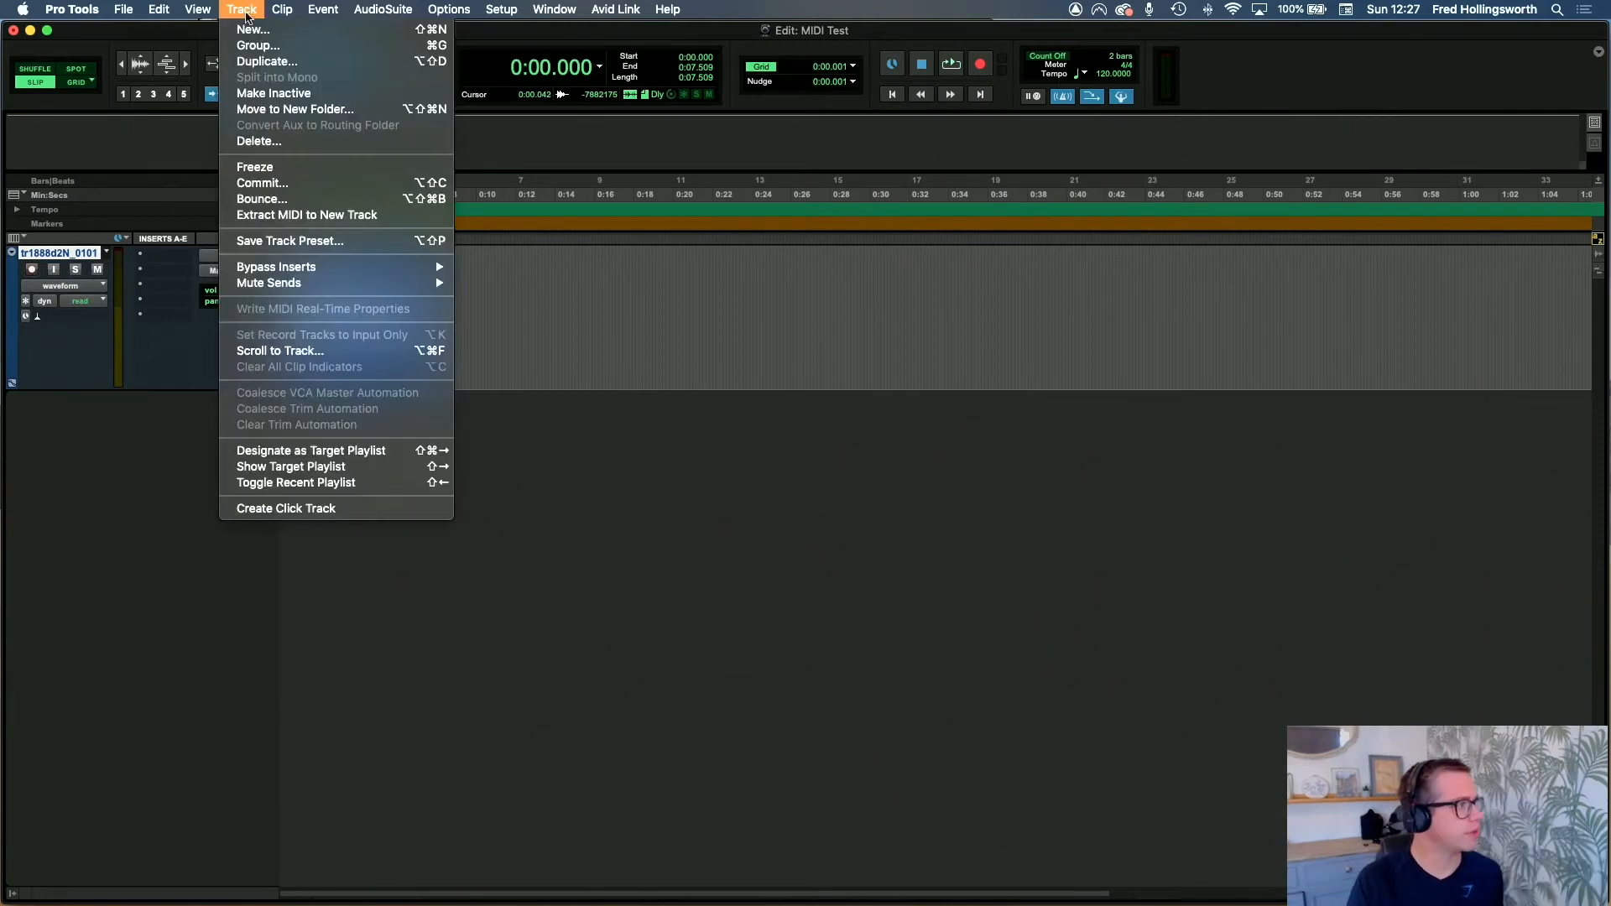
click(249, 29)
click(638, 329)
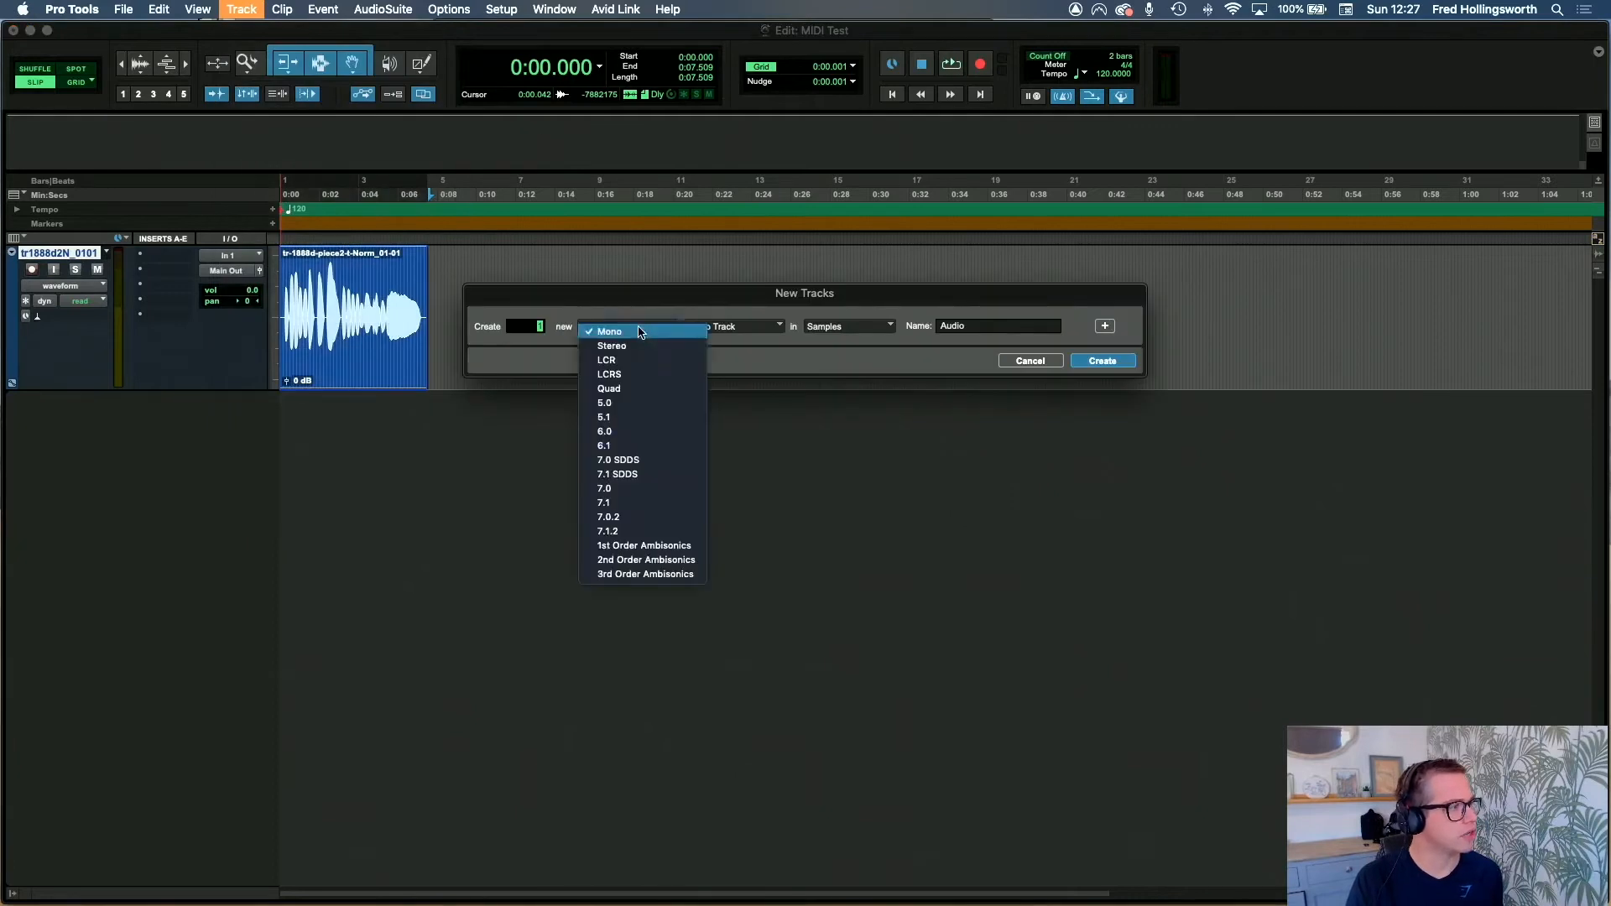
click(729, 330)
click(765, 333)
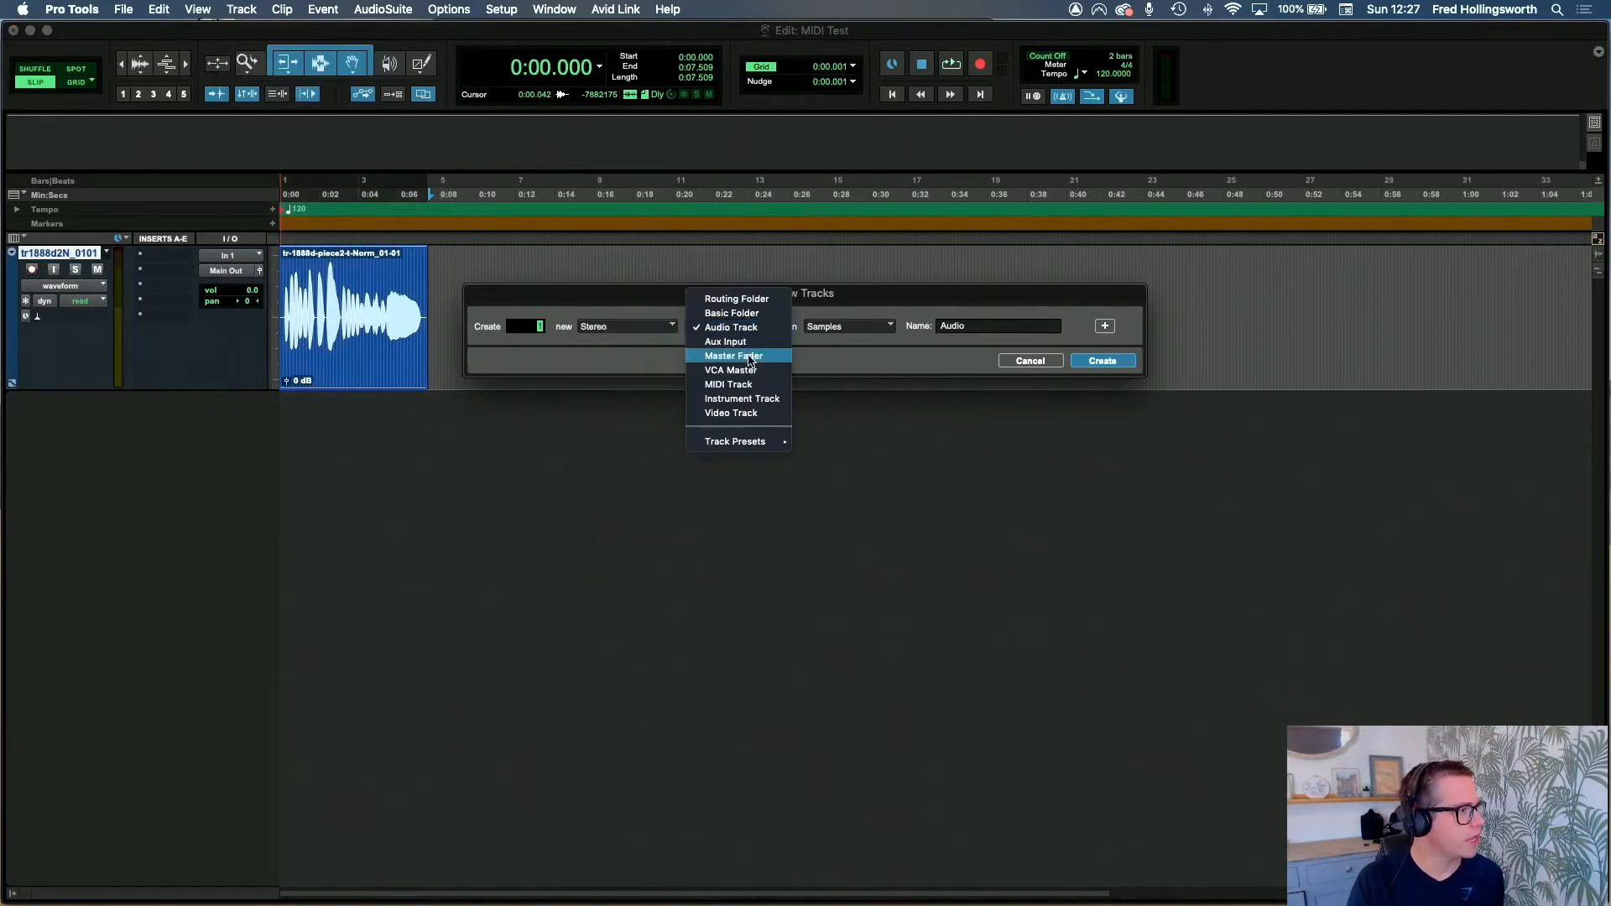
click(768, 401)
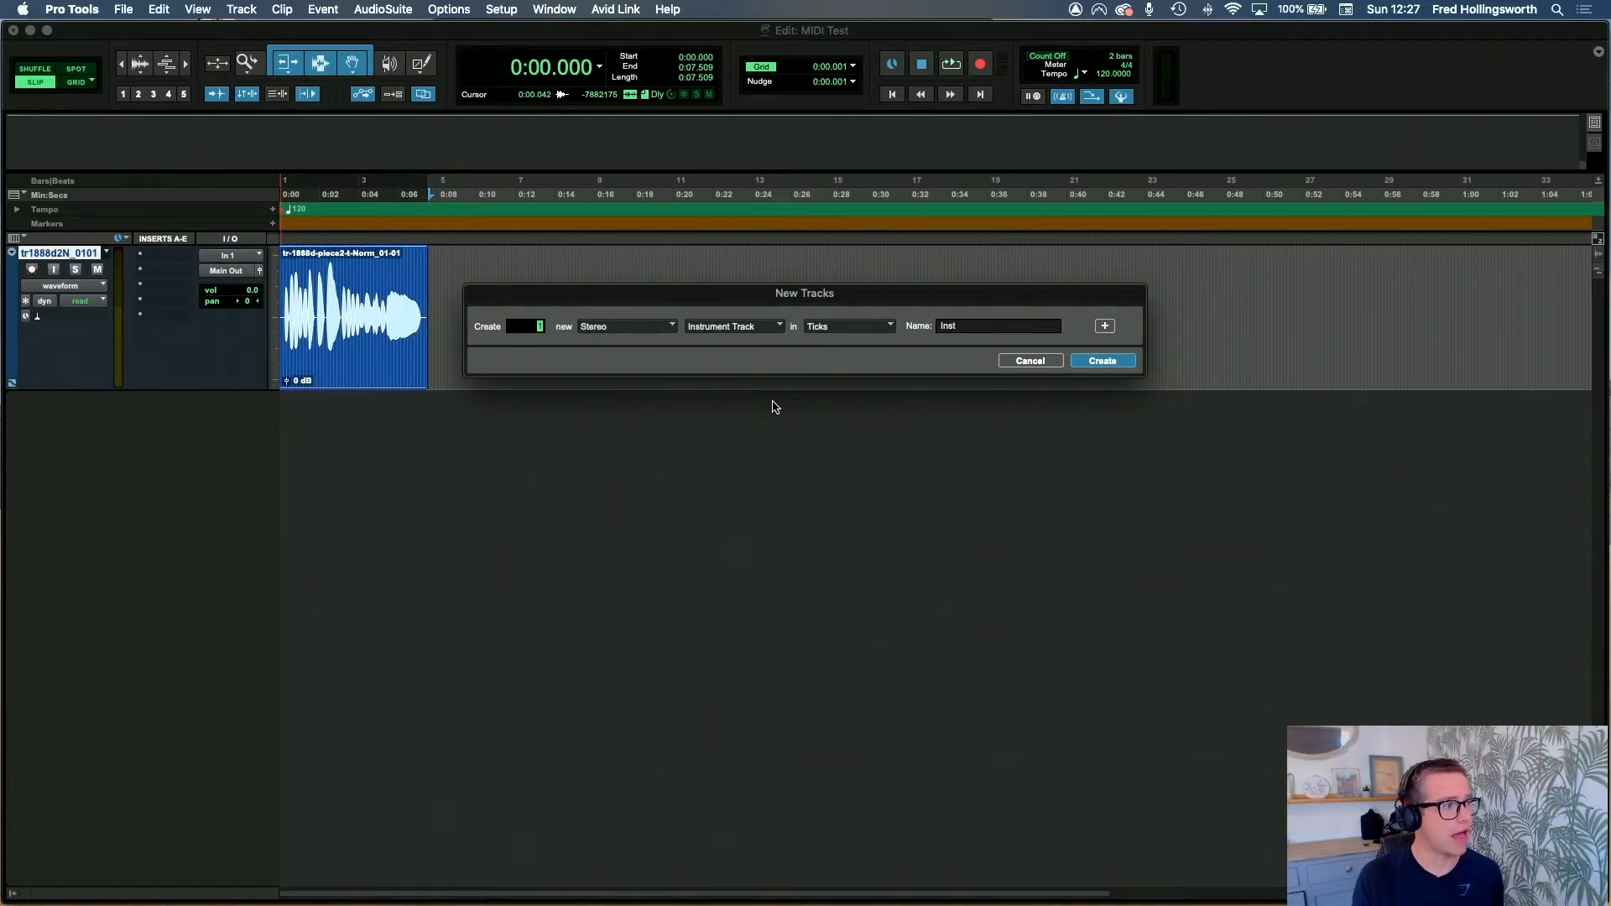
click(1119, 362)
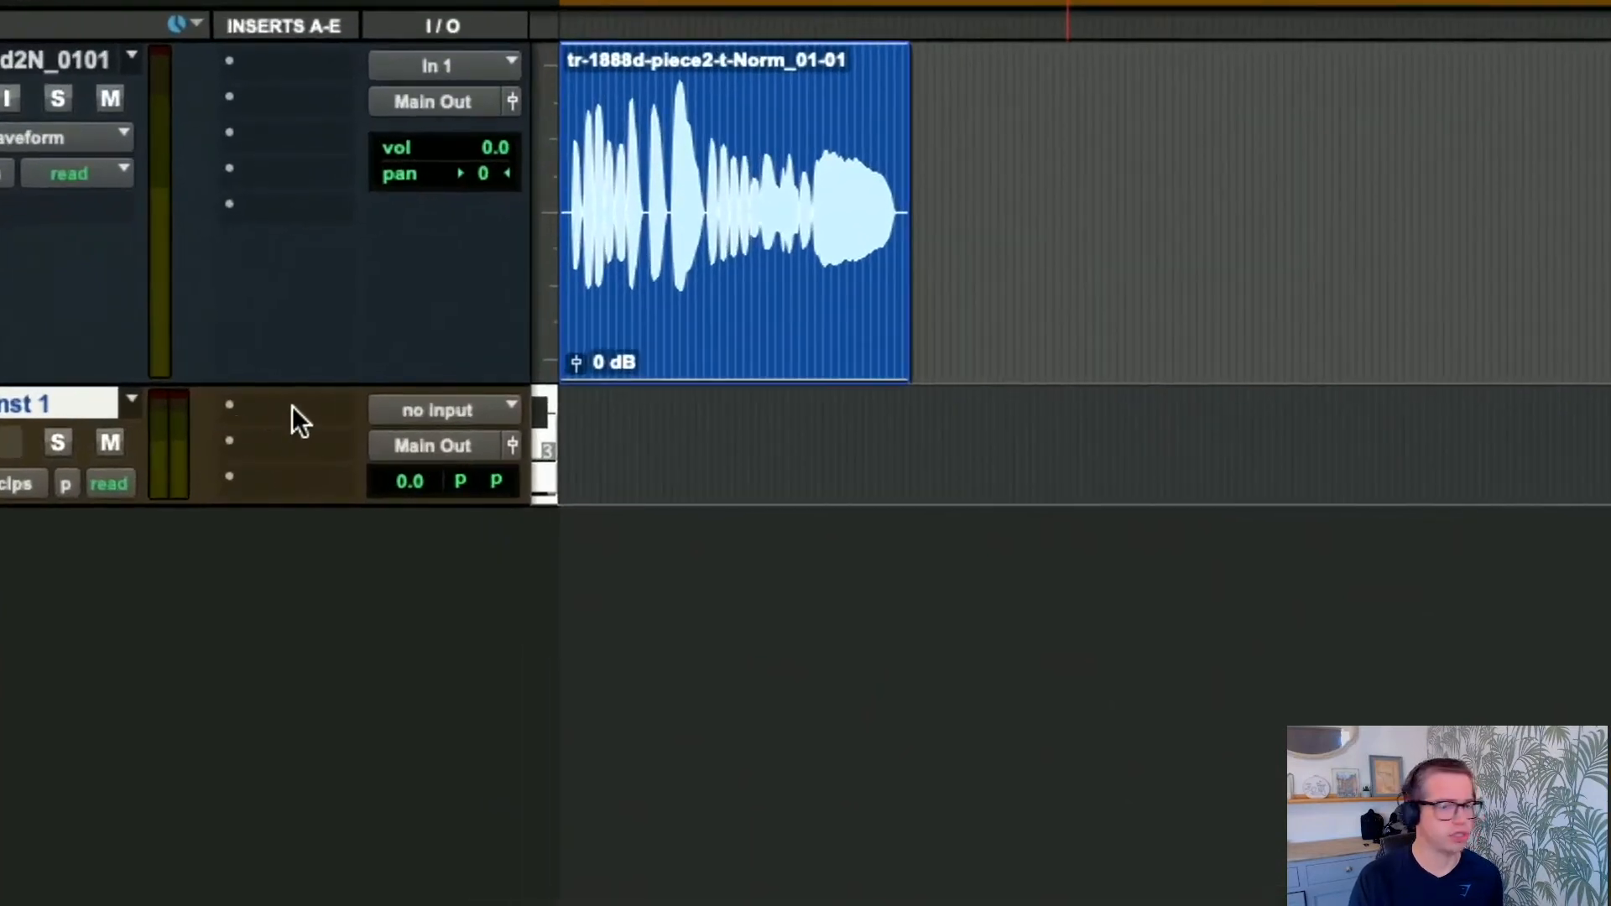
Step: Insert the multichannel instrument plug-in Vacuum (stereo) on the Inst 1 track and audition a few notes on its keyboard
click(292, 405)
mouse_move(290, 410)
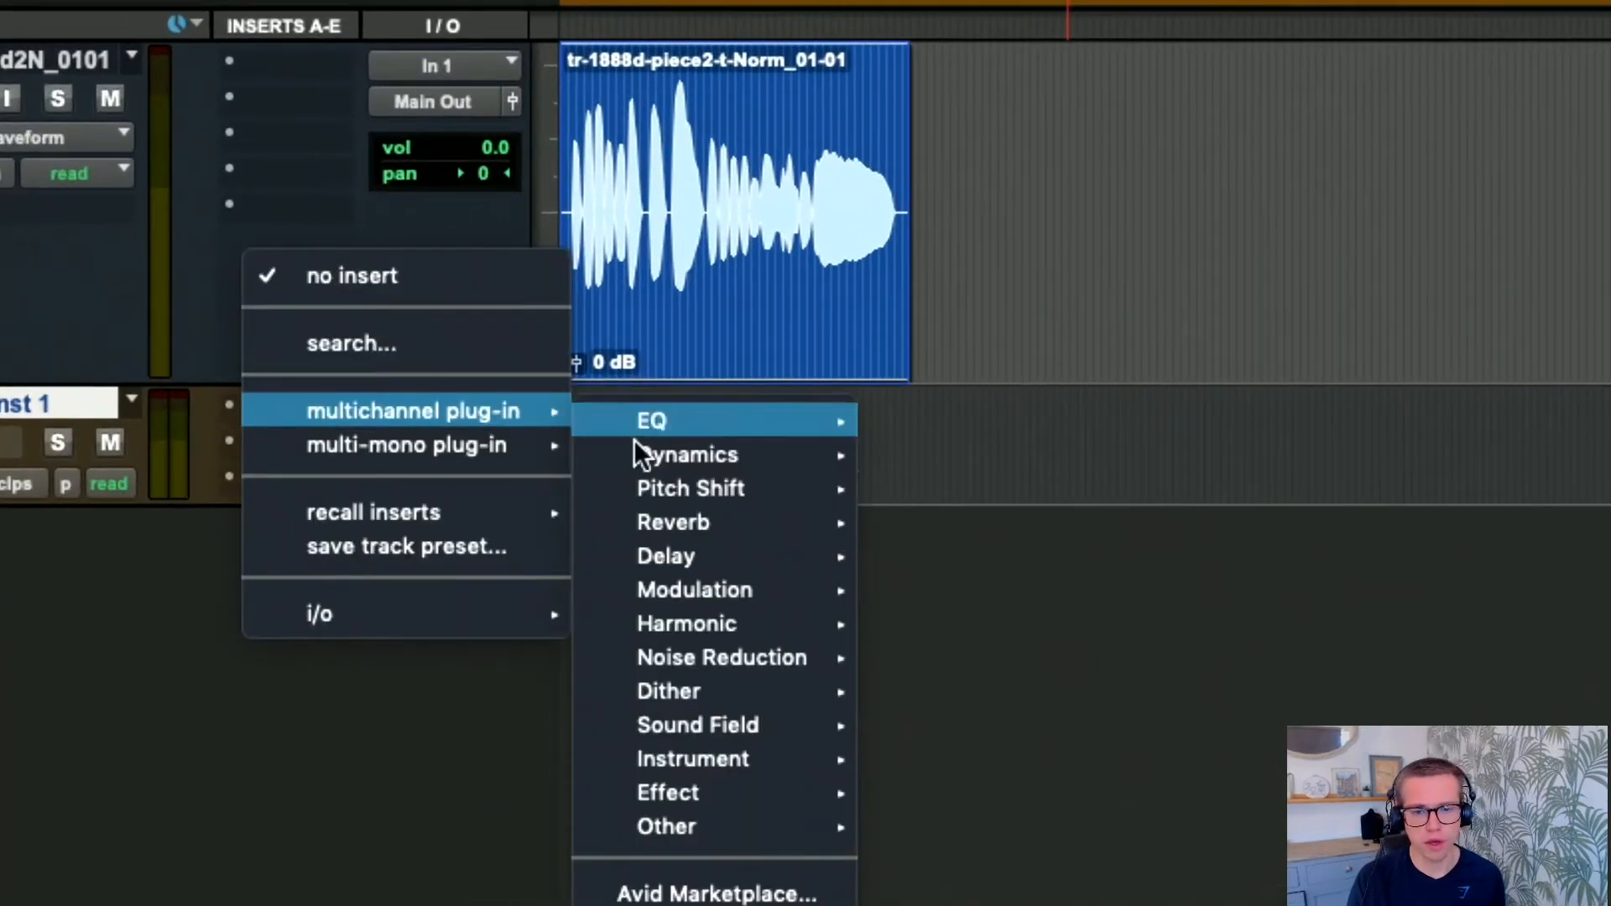
mouse_move(743, 757)
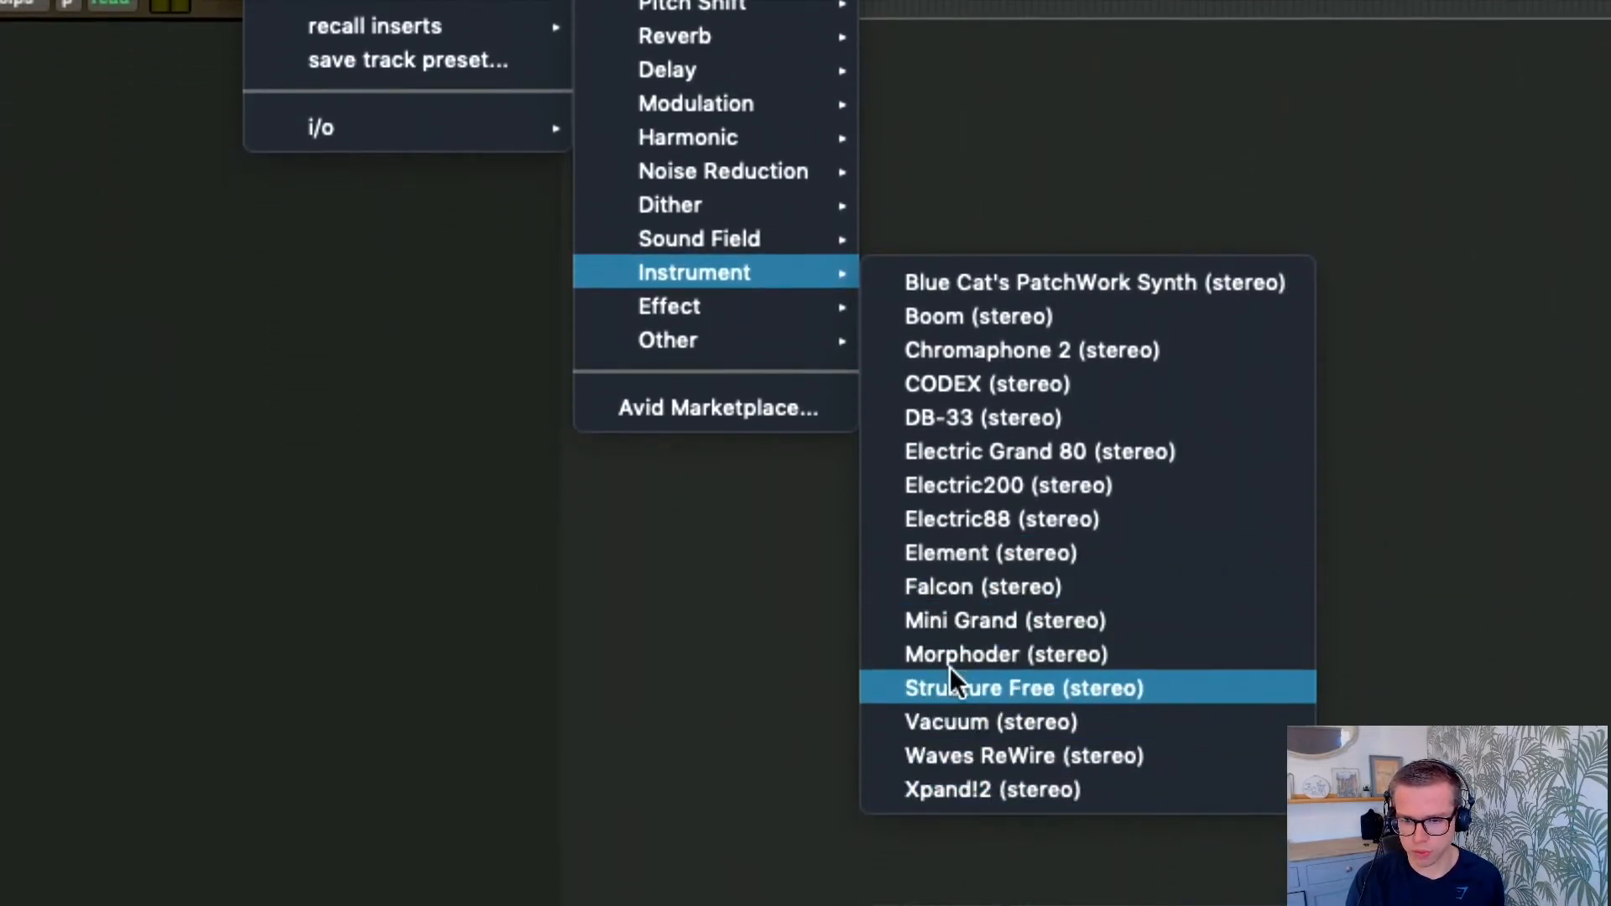
click(964, 721)
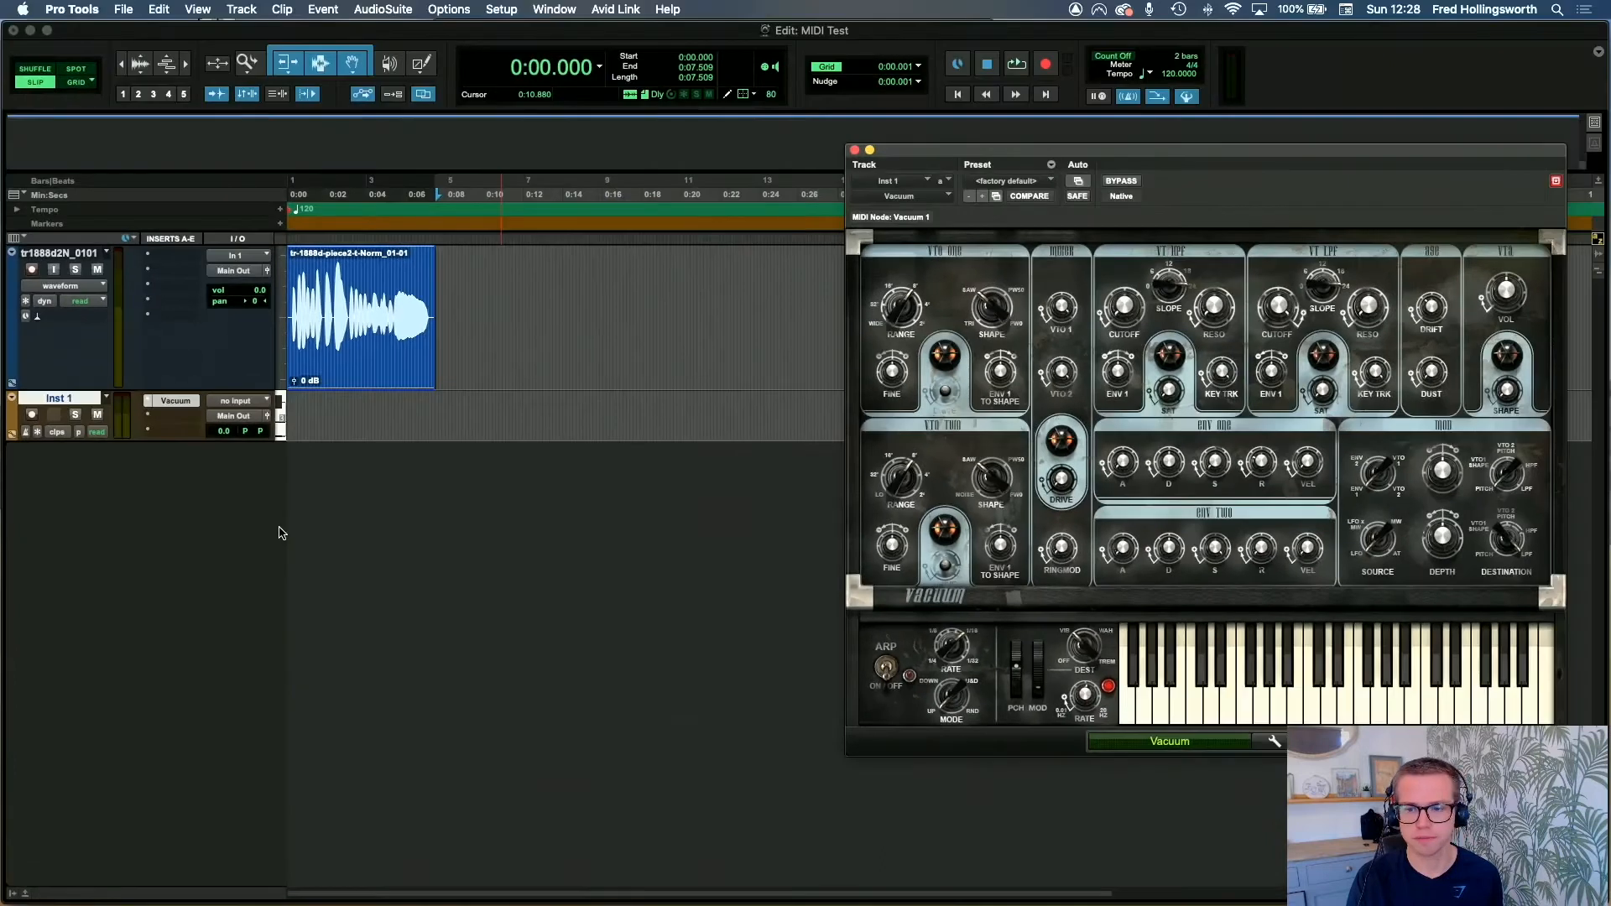
drag(1220, 702, 1354, 707)
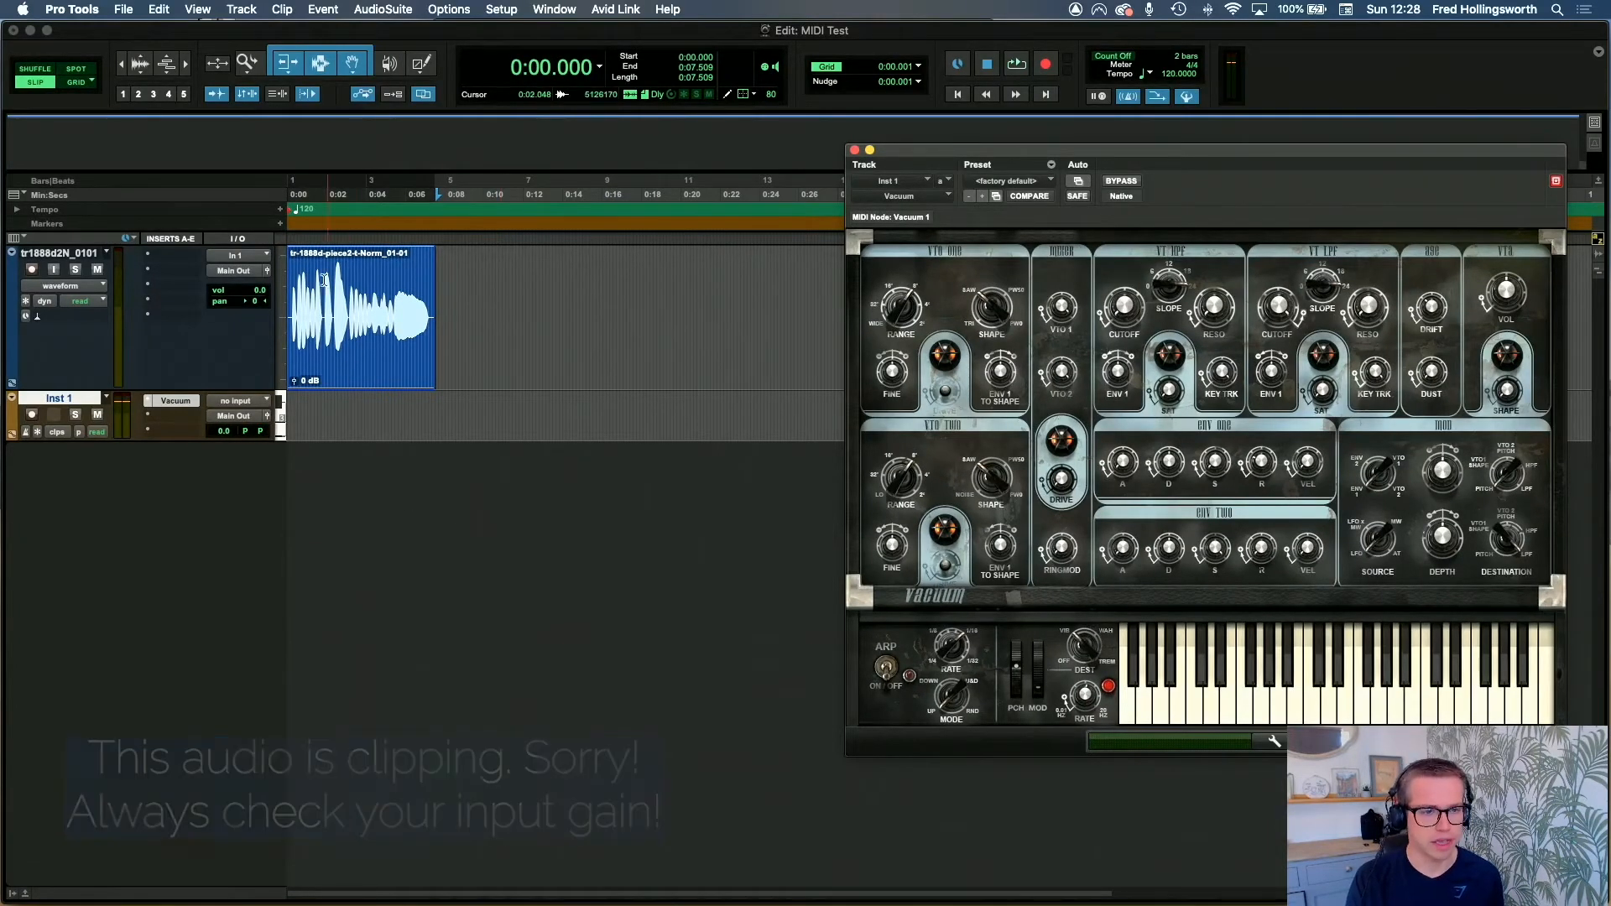
Step: Solo the audio track and play its clip through from near the start of the timeline
click(75, 269)
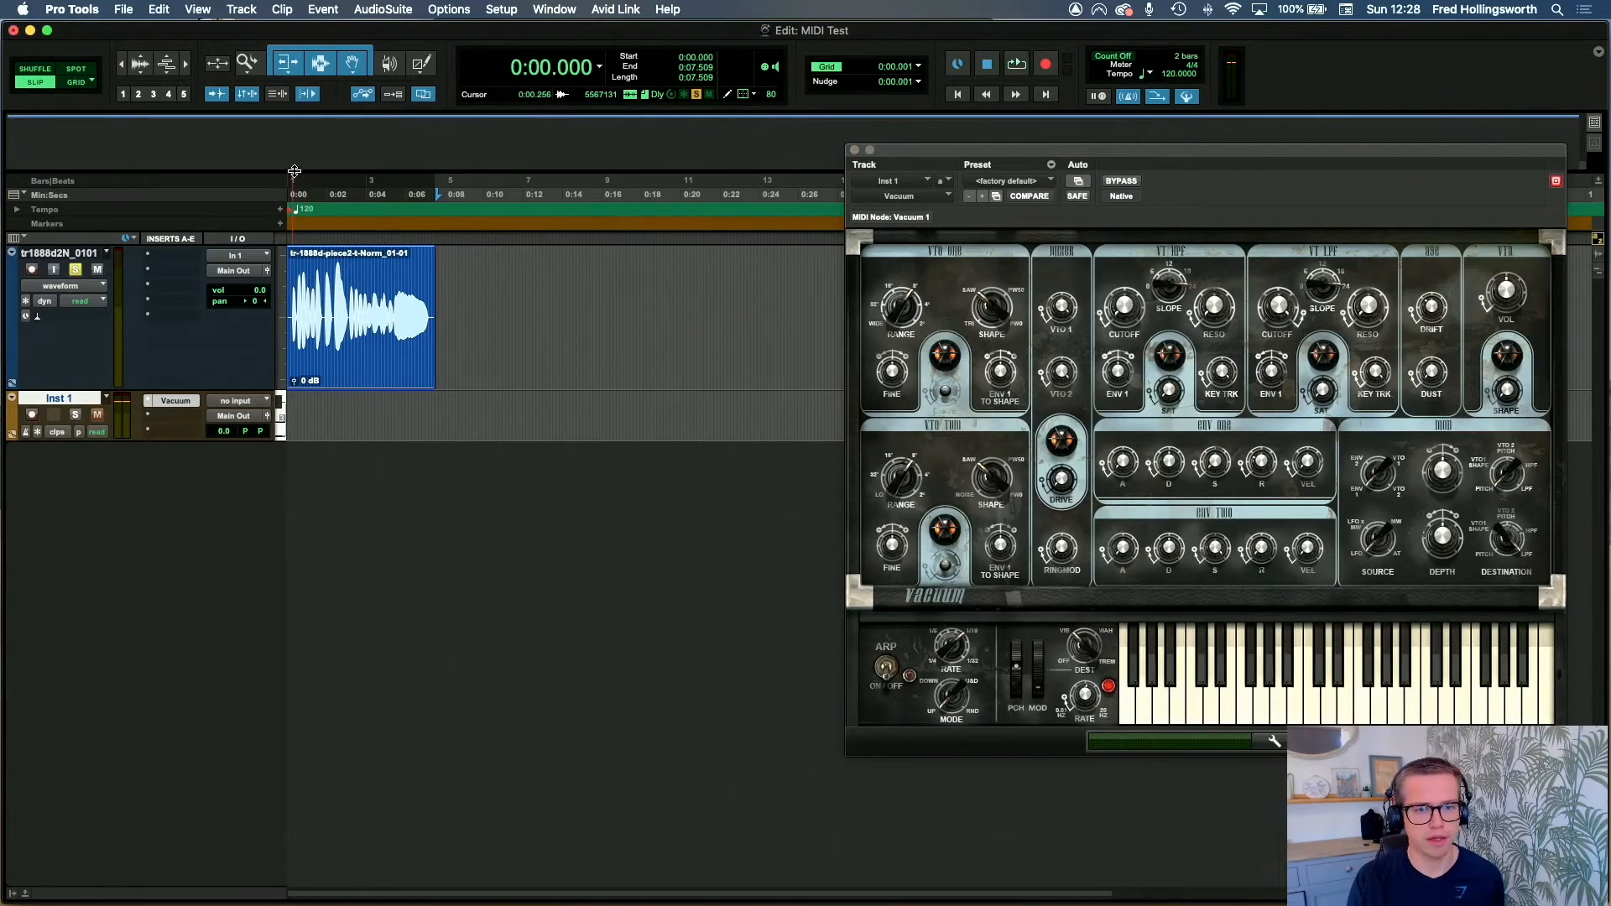
click(291, 185)
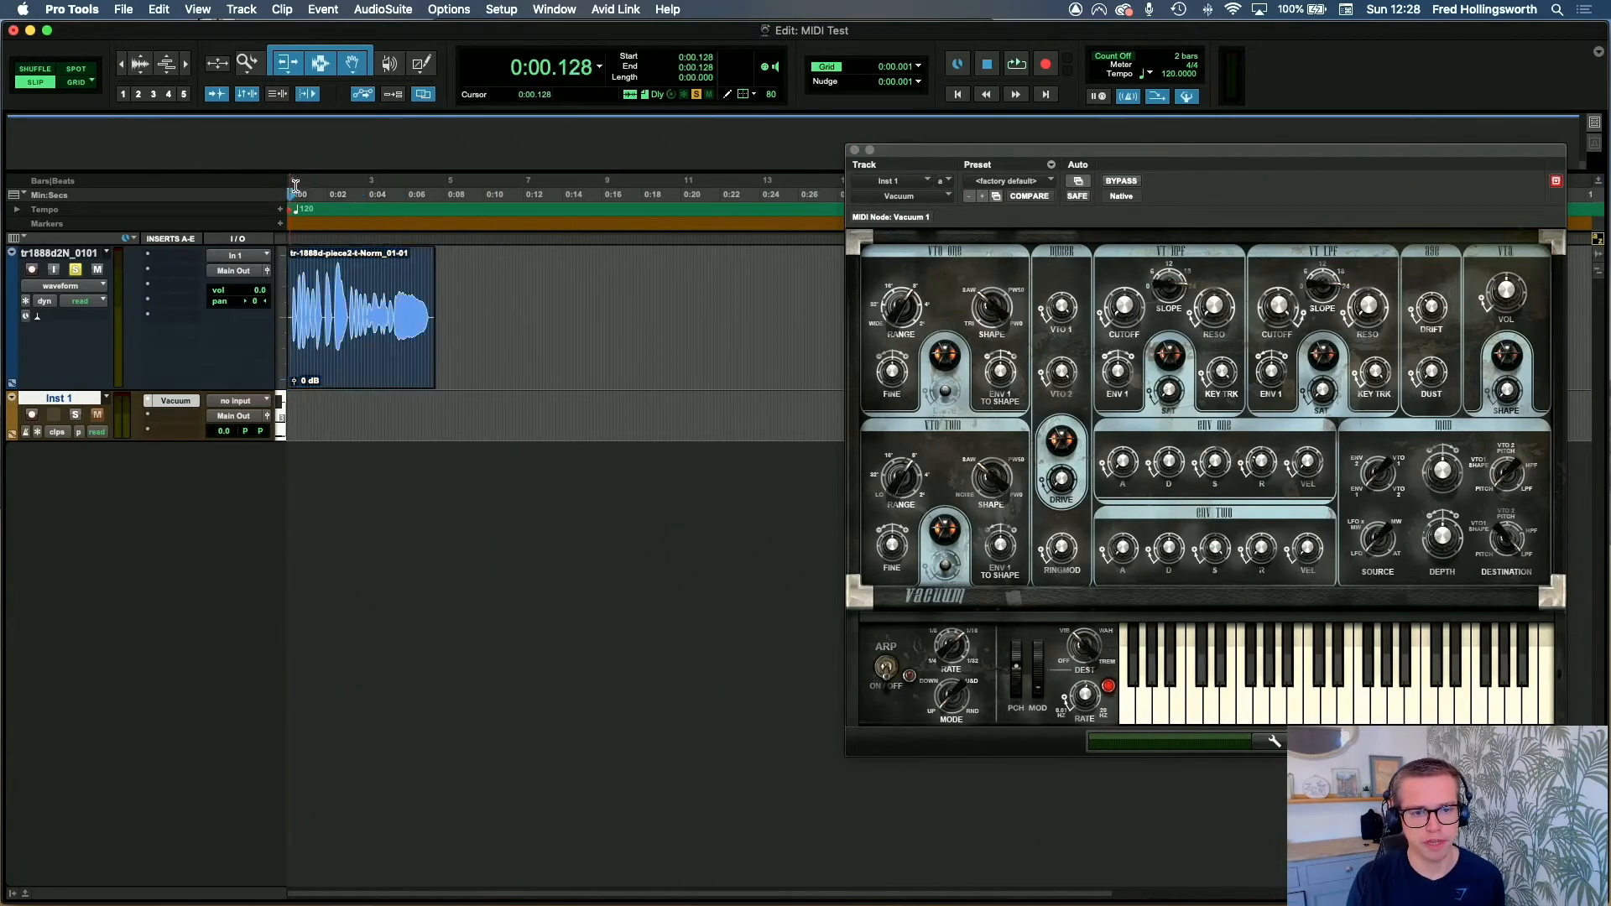
key(space)
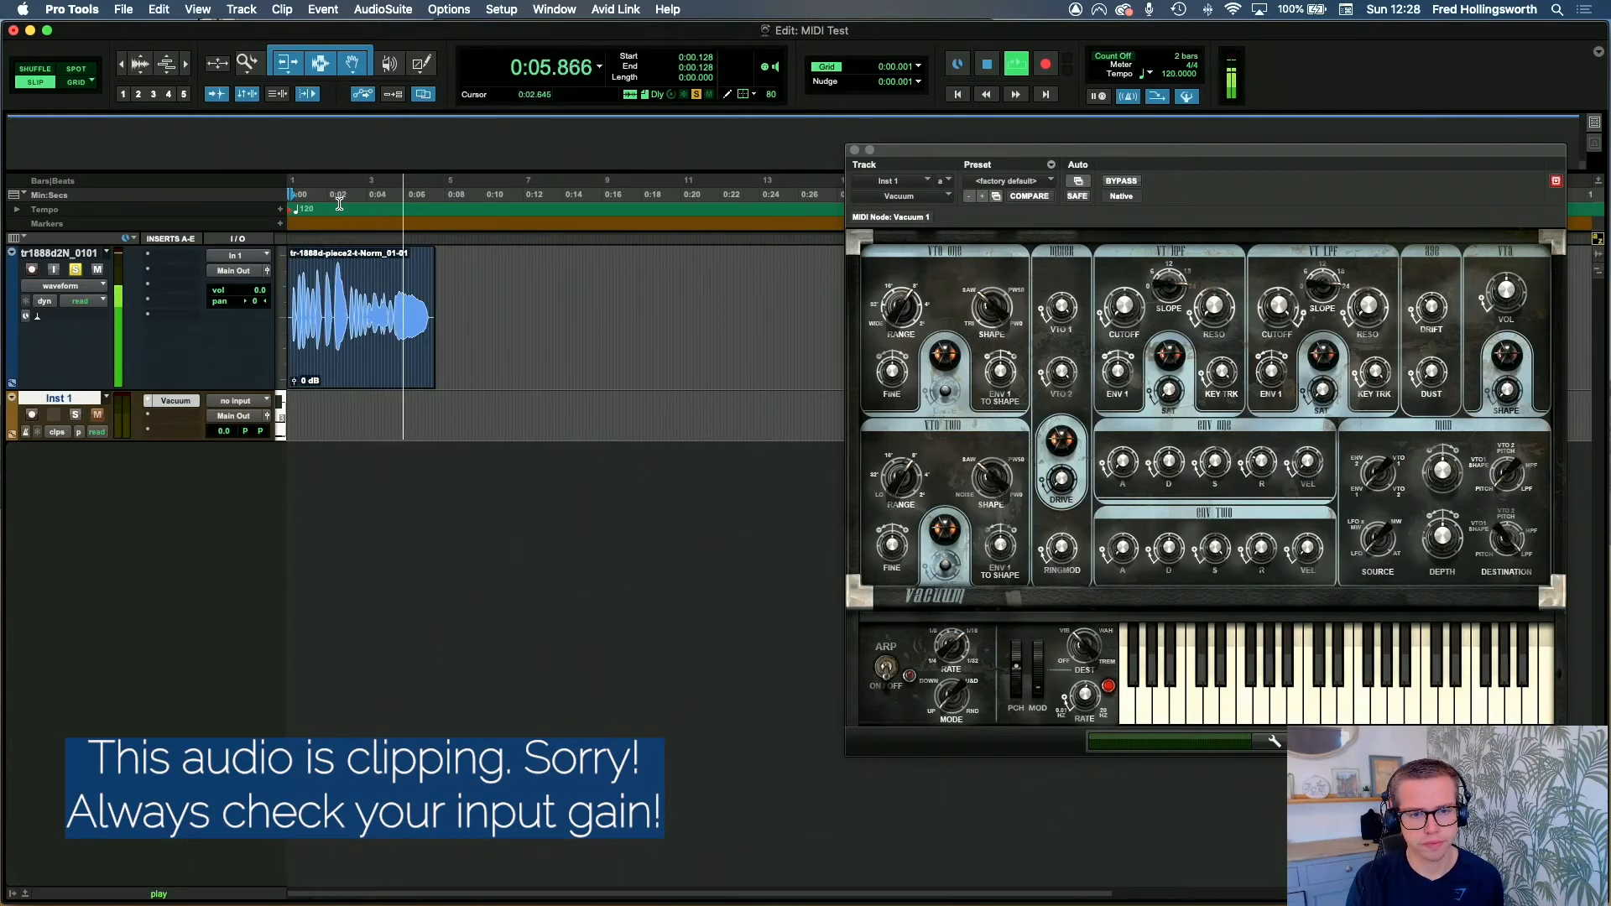
key(space)
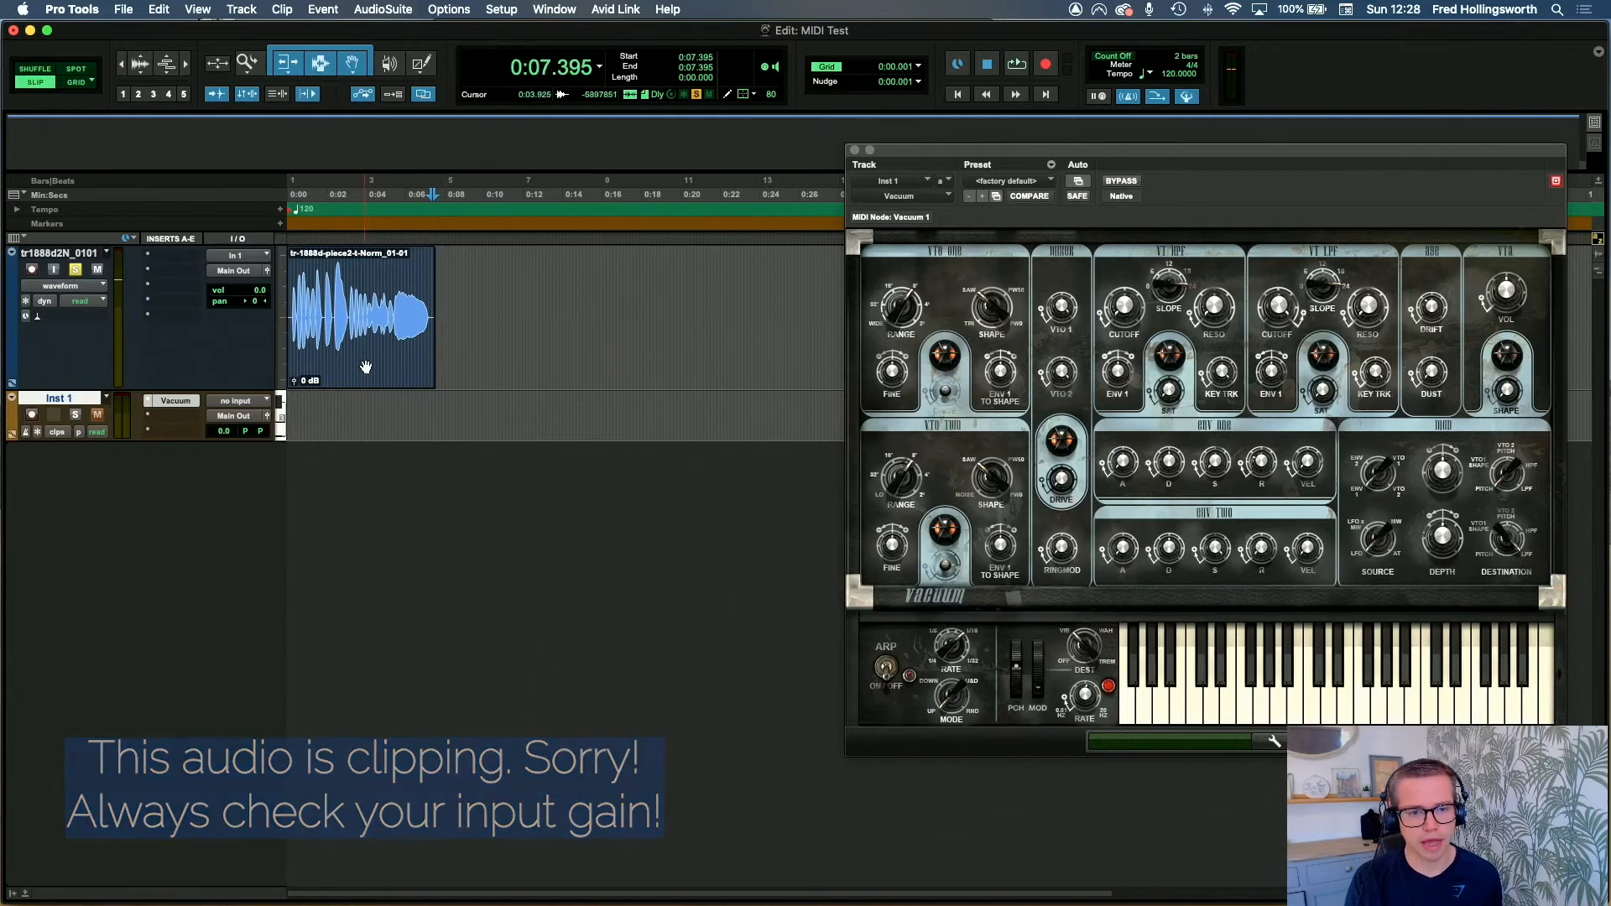
Step: Move the audio clip onto the Inst 1 track and convert it to MIDI with the Melodic conversion type, without consolidating clips
click(367, 347)
drag(367, 345, 362, 419)
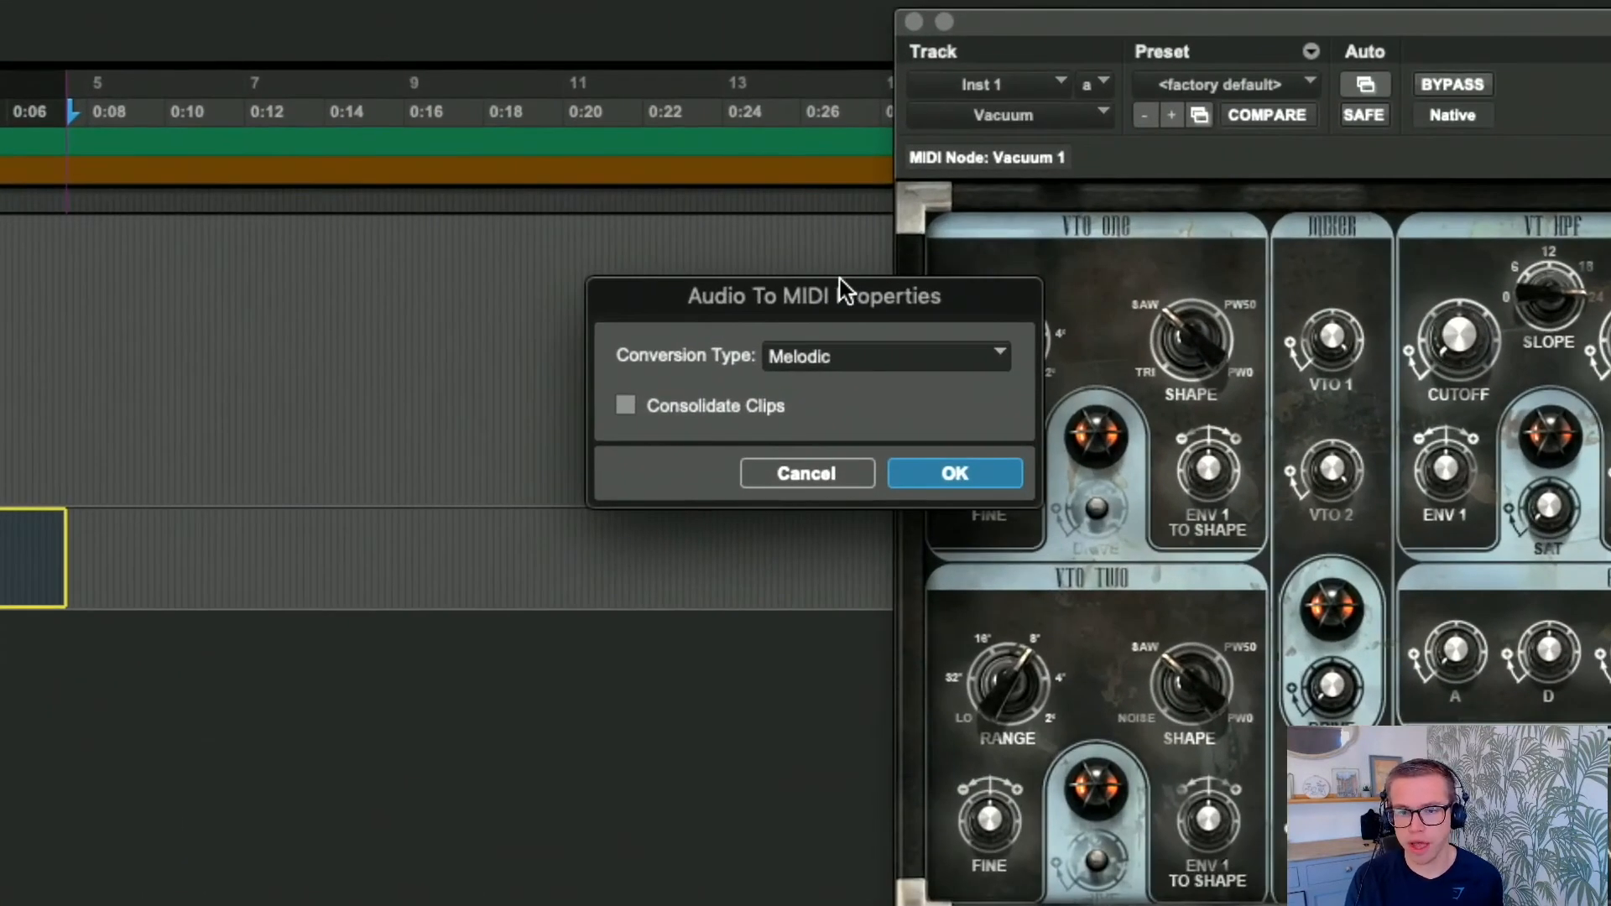
click(846, 361)
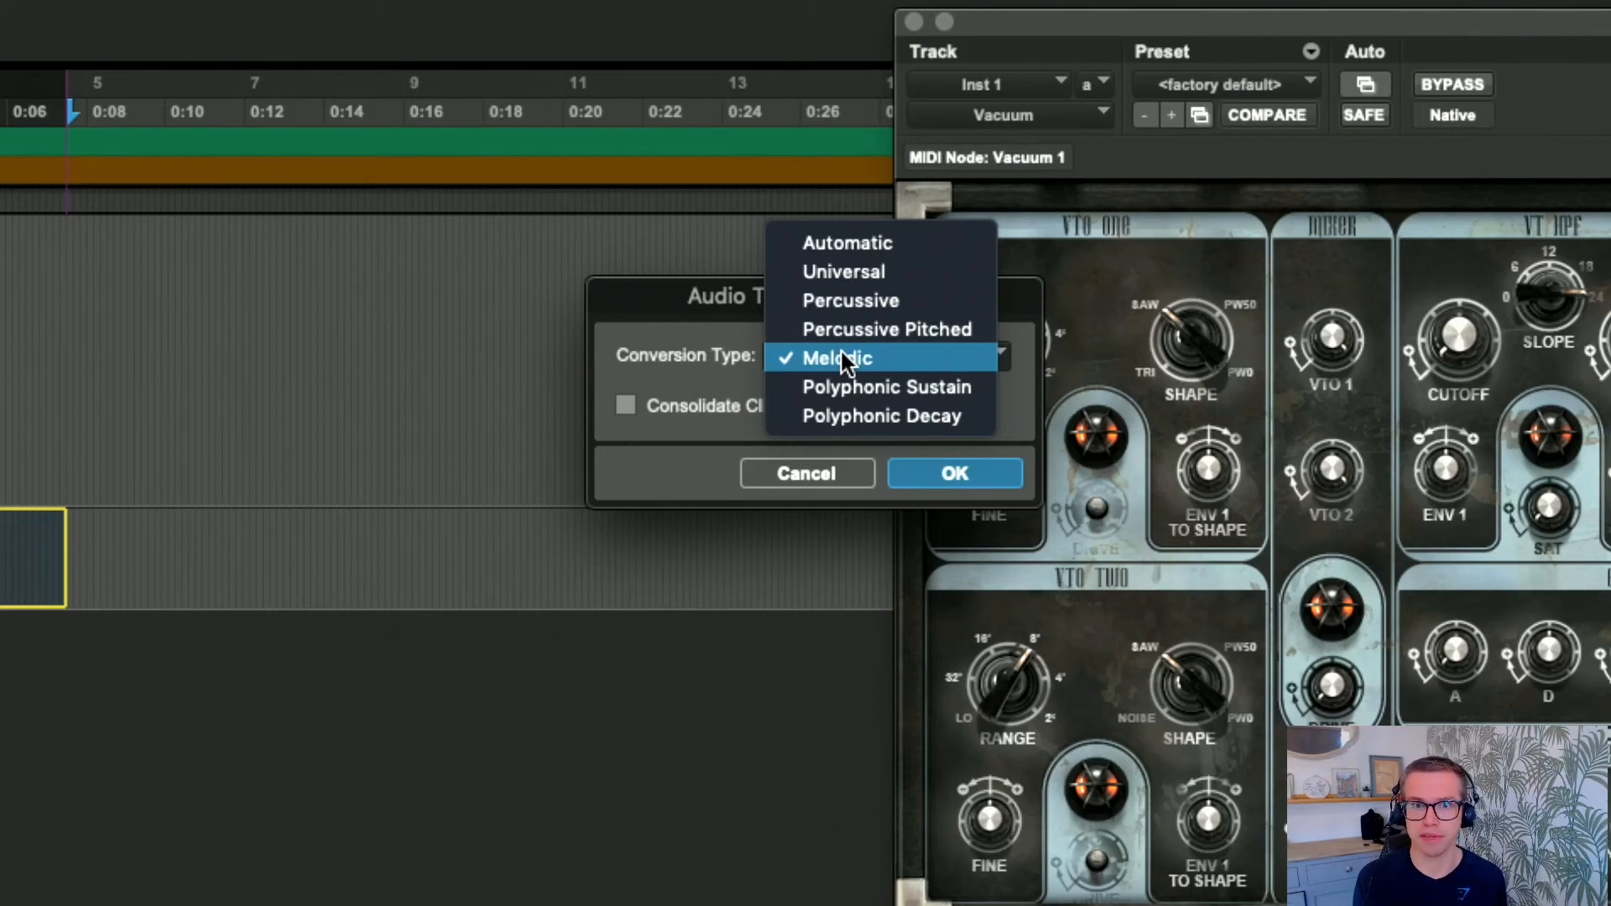
click(842, 355)
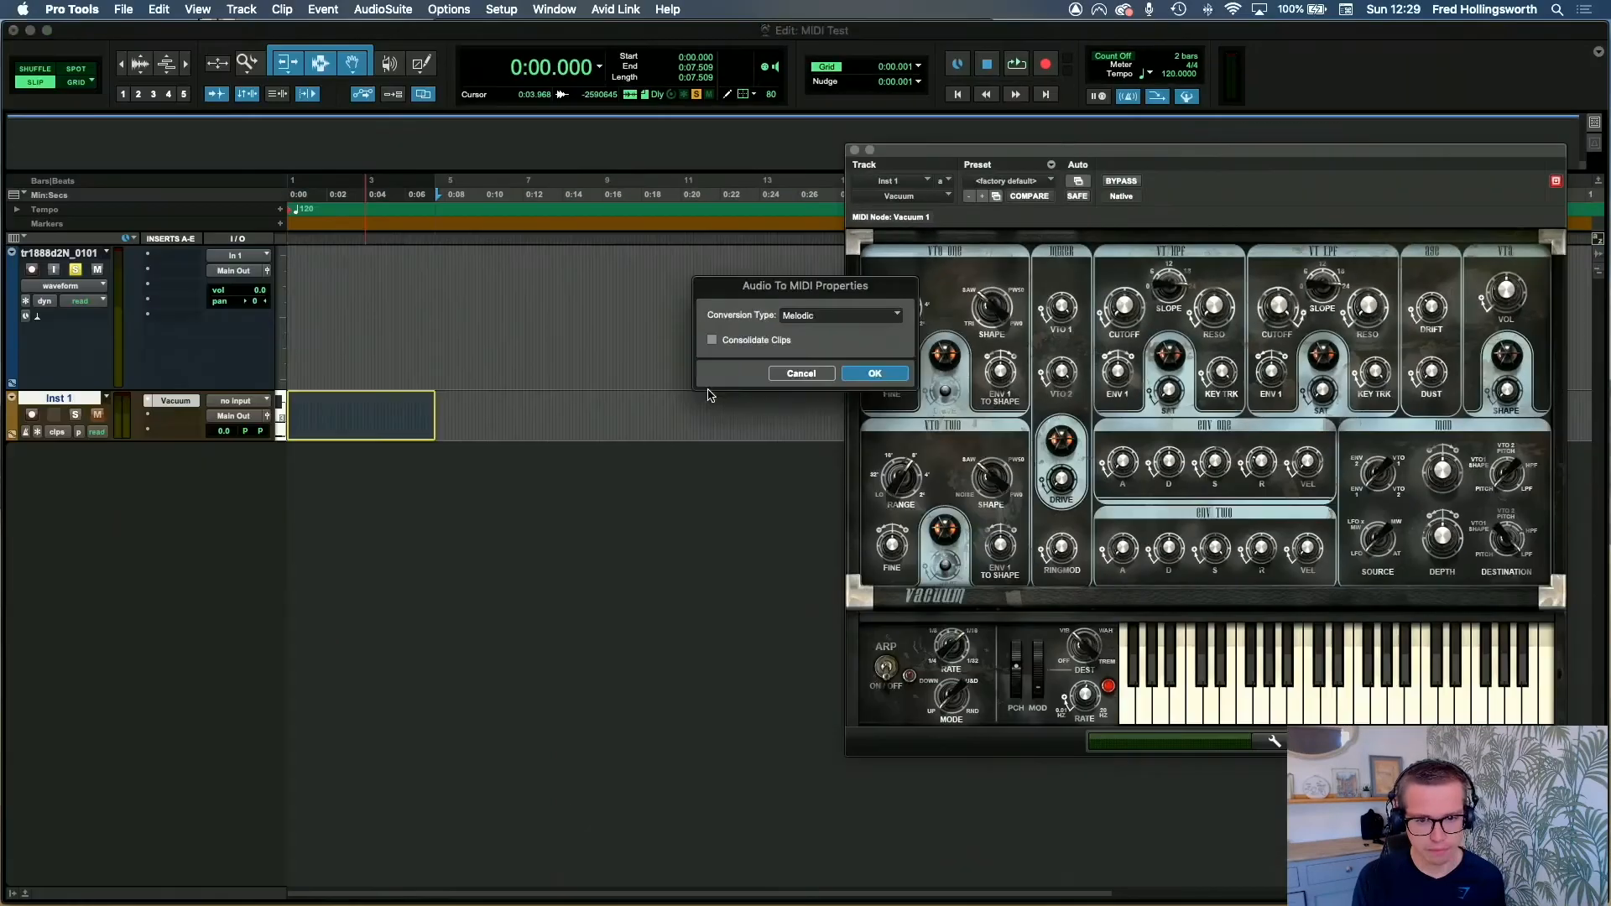
key(Return)
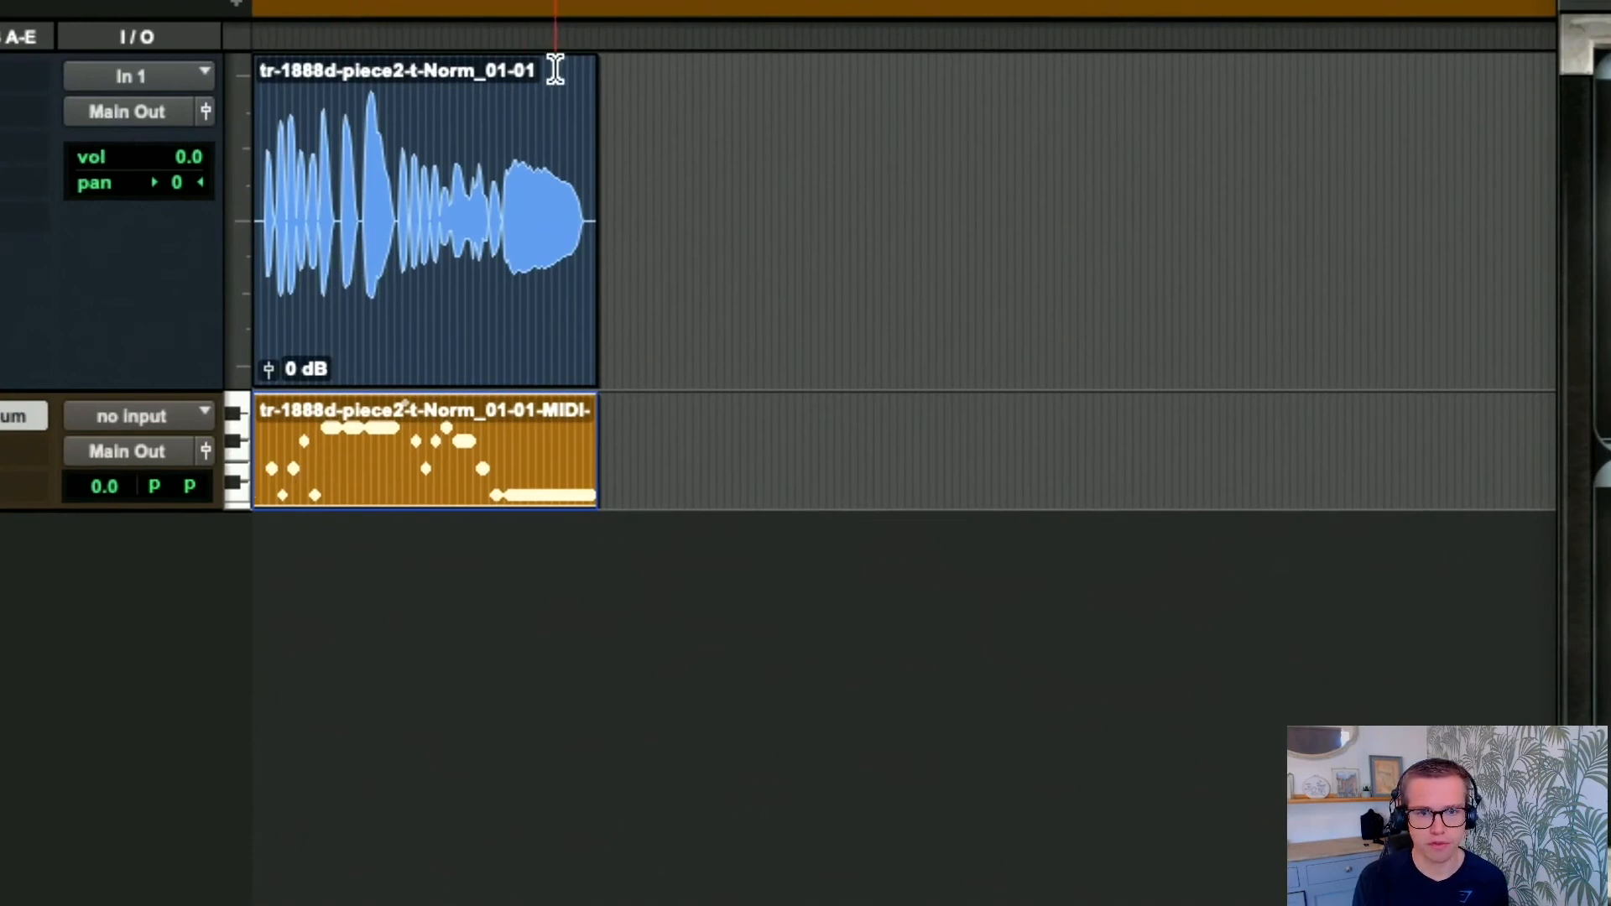
Step: Compare the converted MIDI notes with the audio waveform, checking pitches, note lengths and the gaps between individual notes
key(e)
key(t)
key(t)
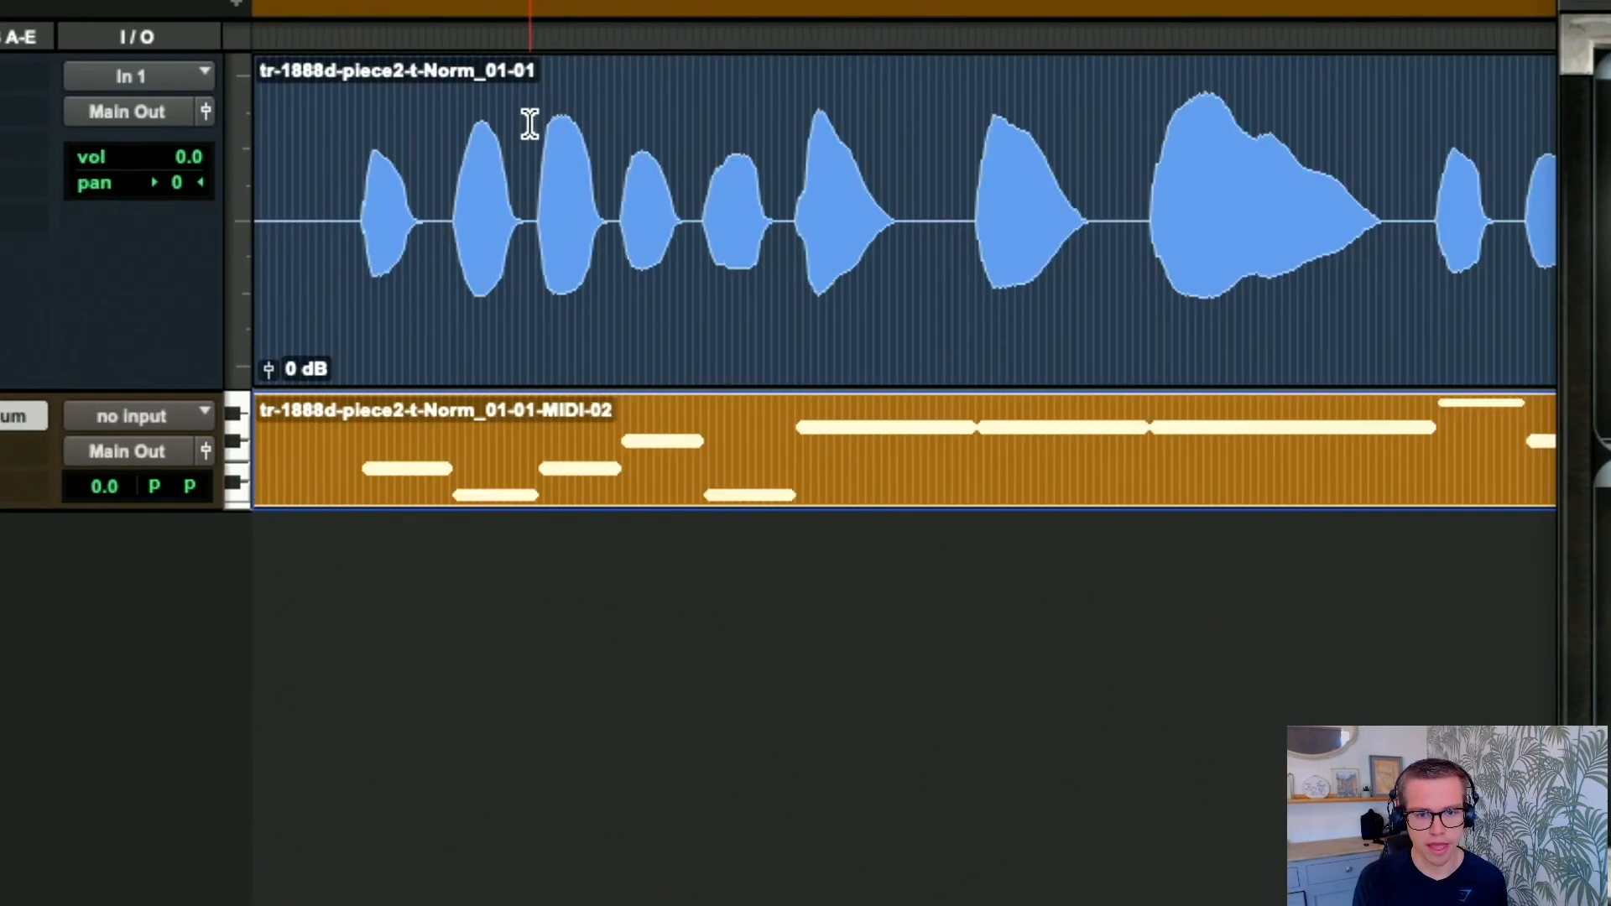
key(r)
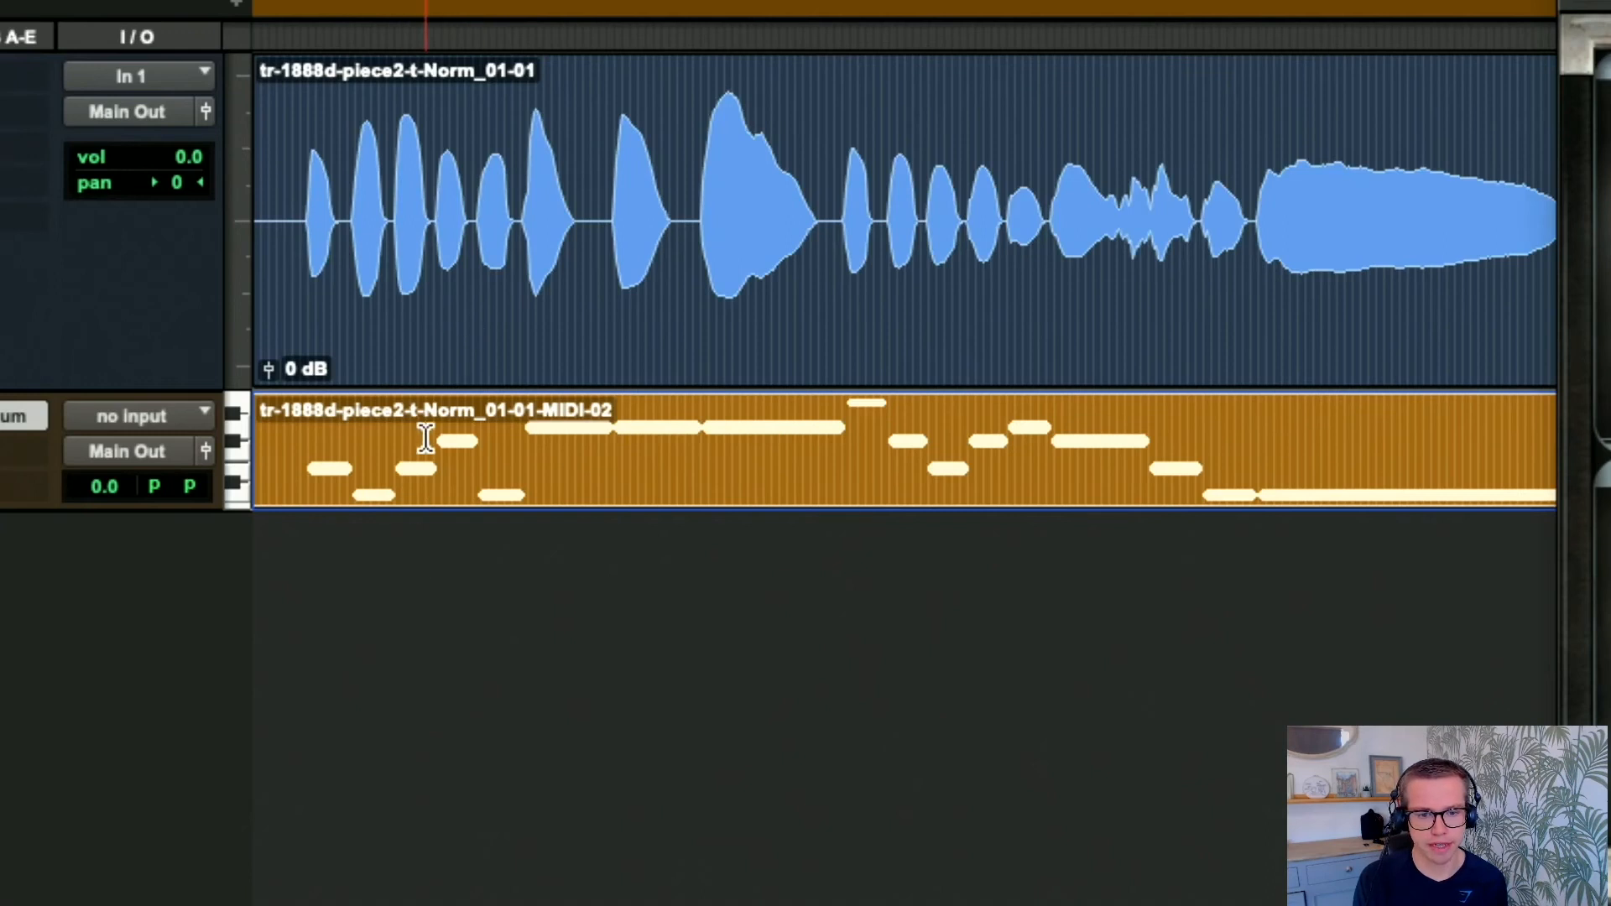
drag(391, 218, 439, 467)
drag(469, 193, 527, 428)
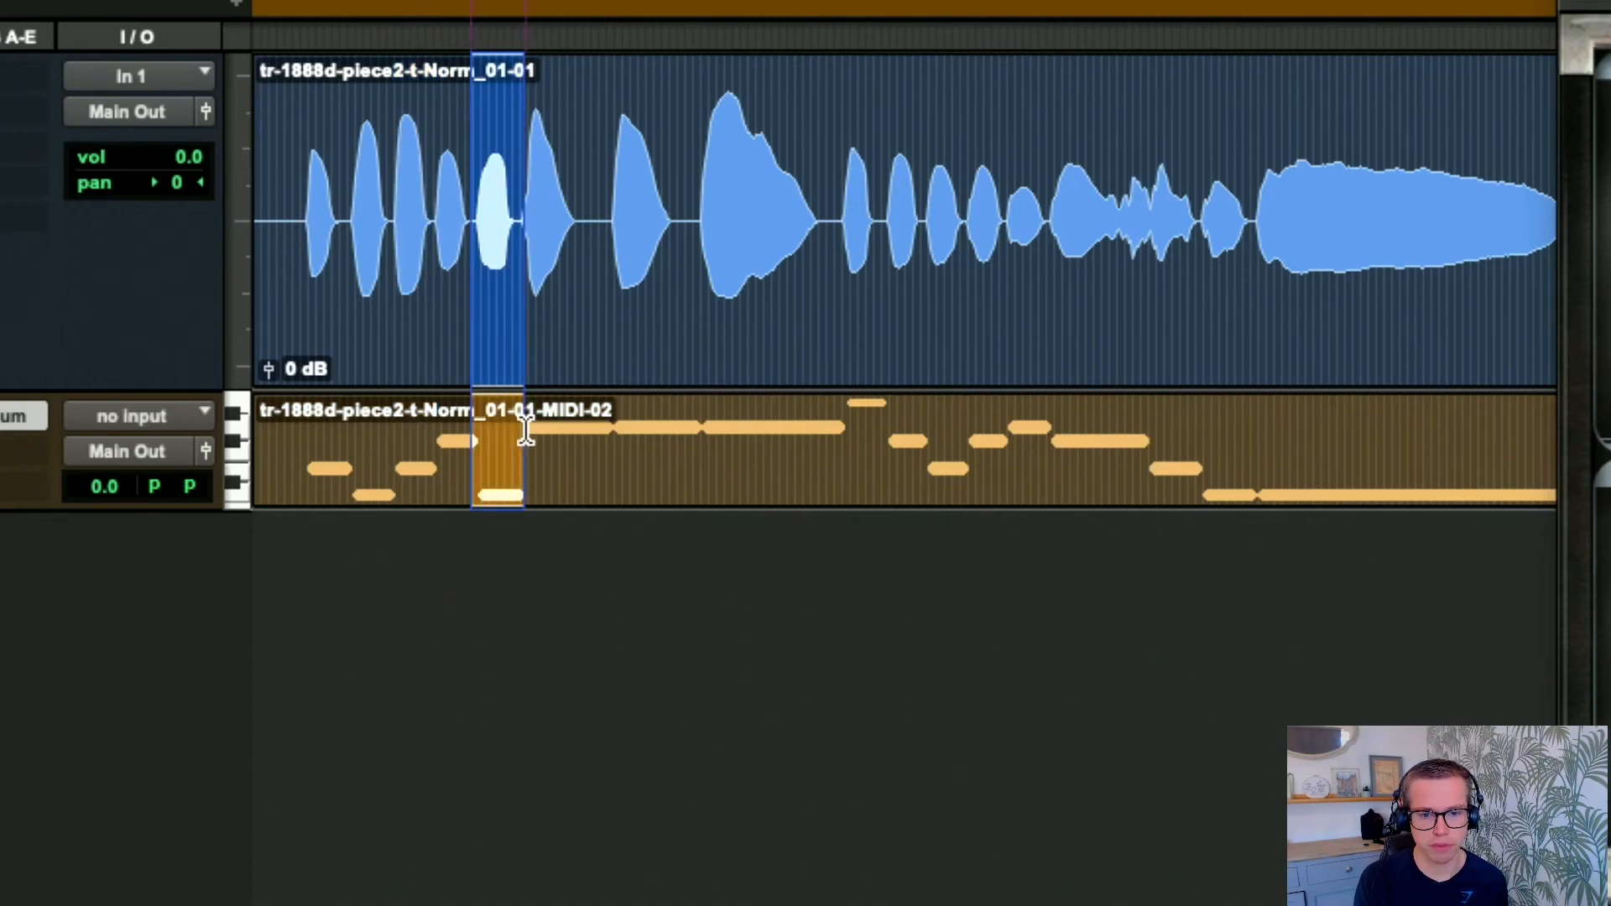
click(740, 277)
drag(815, 180, 709, 273)
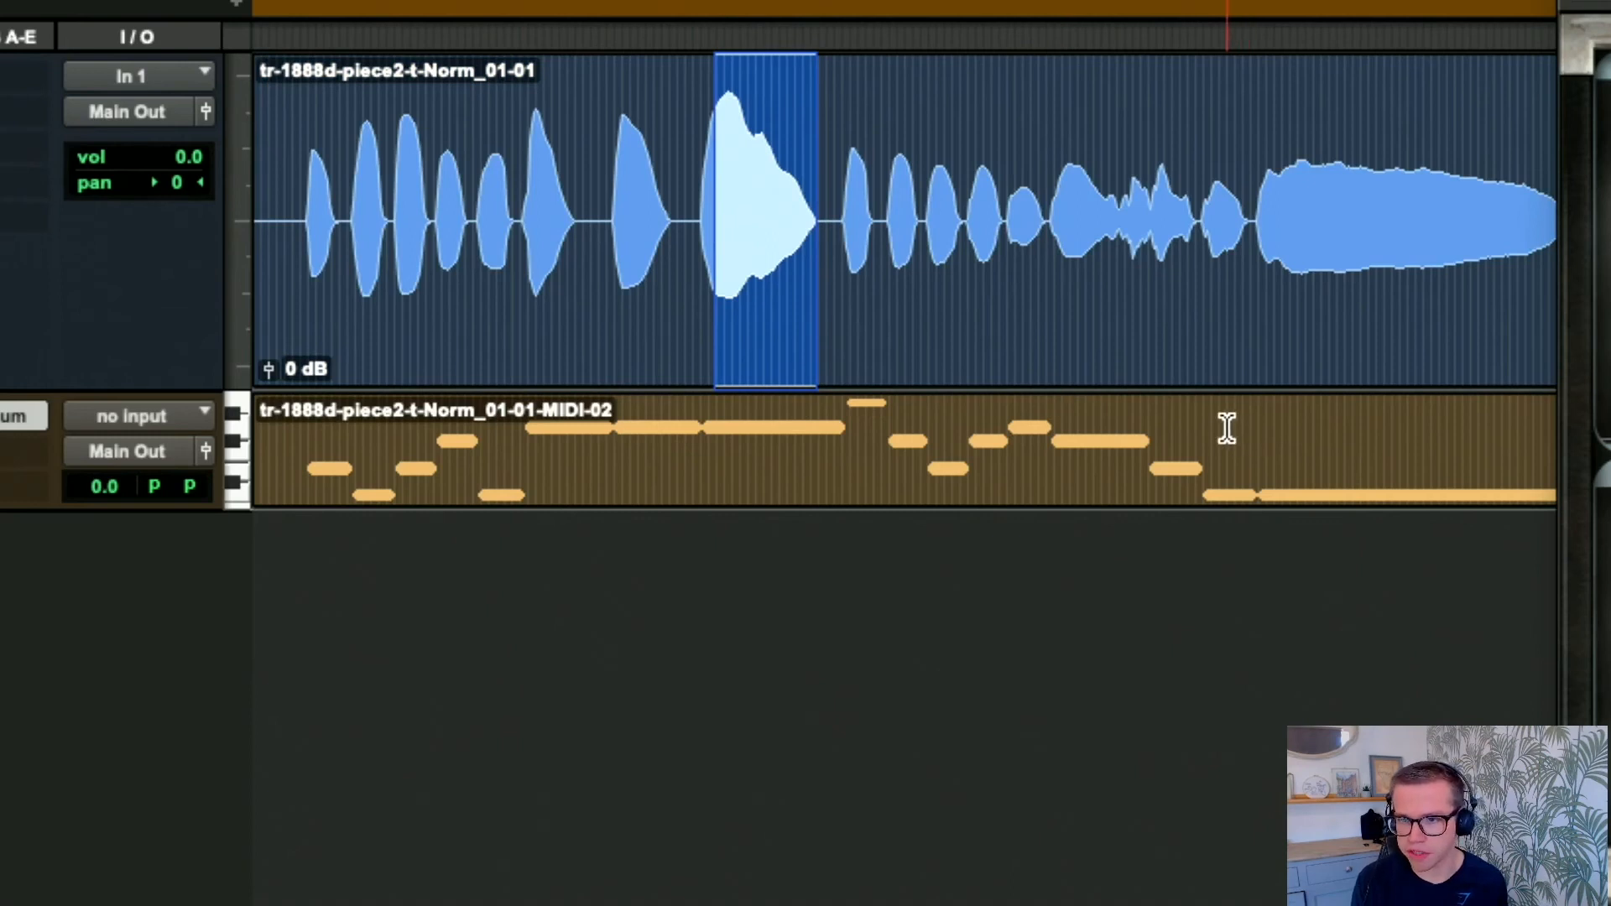
drag(697, 205, 660, 462)
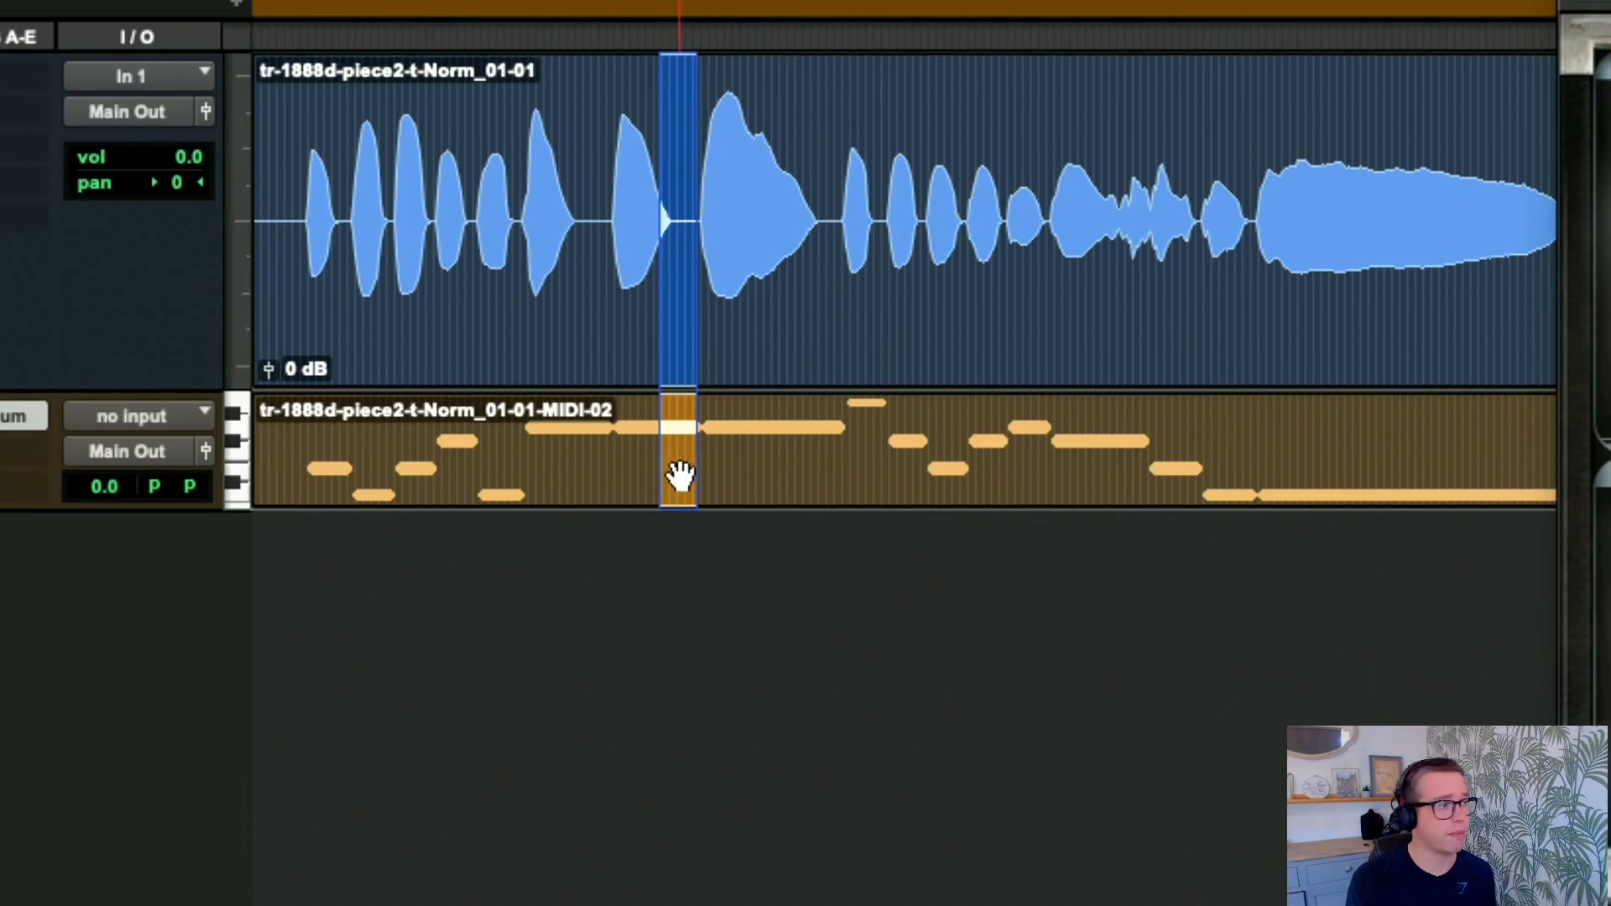
click(557, 178)
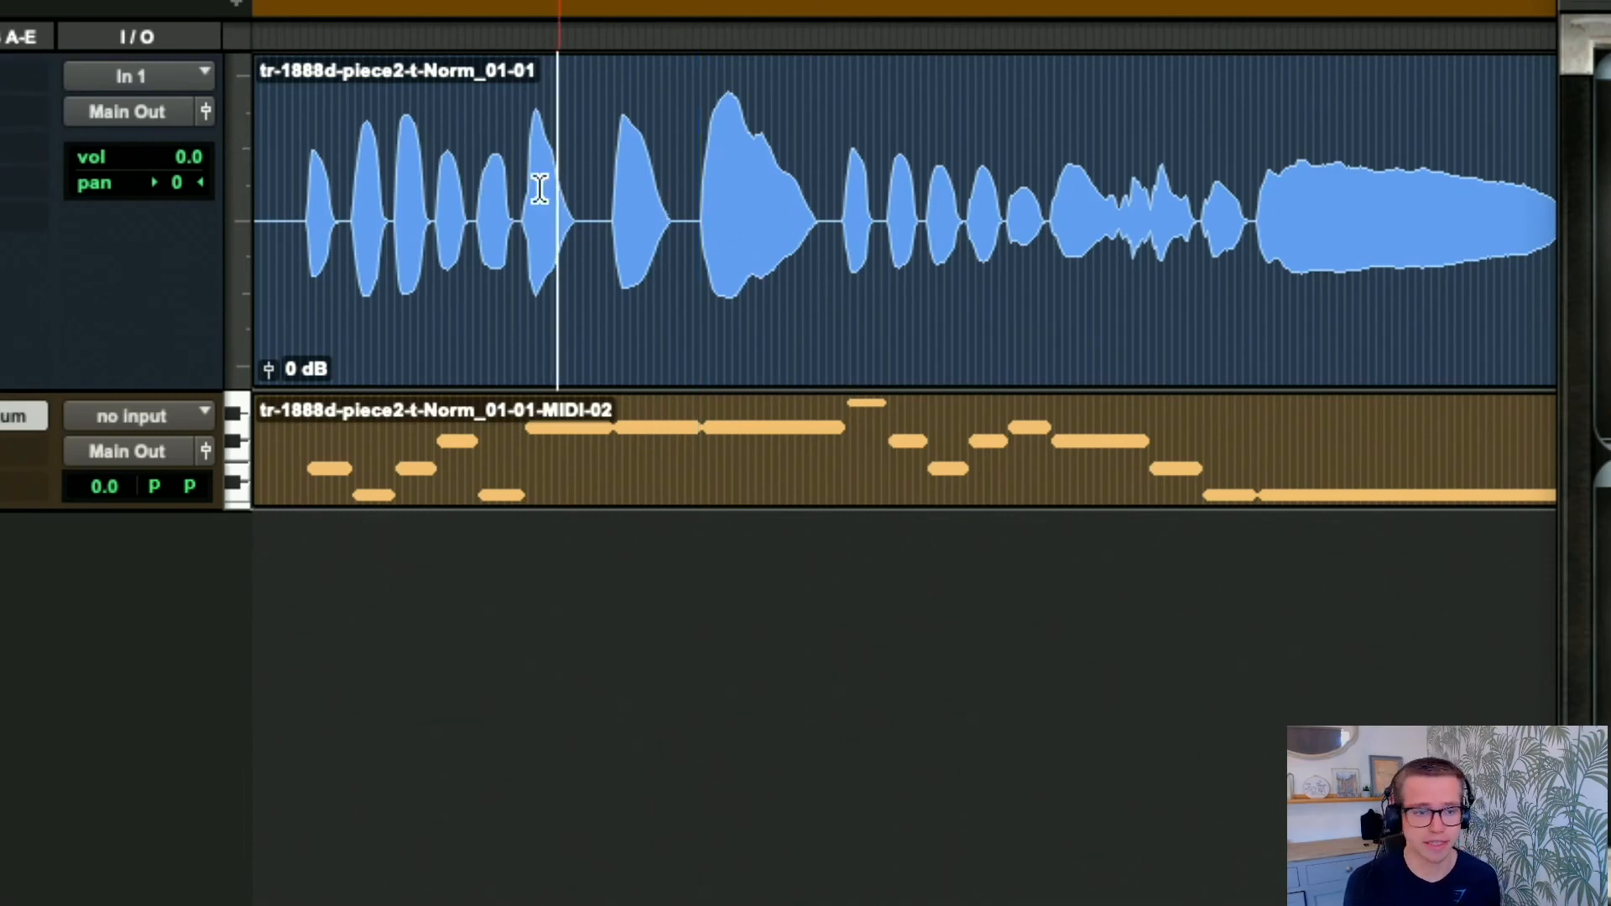
scroll(438, 270, down, 10)
scroll(437, 270, up, 1)
scroll(437, 270, up, 8)
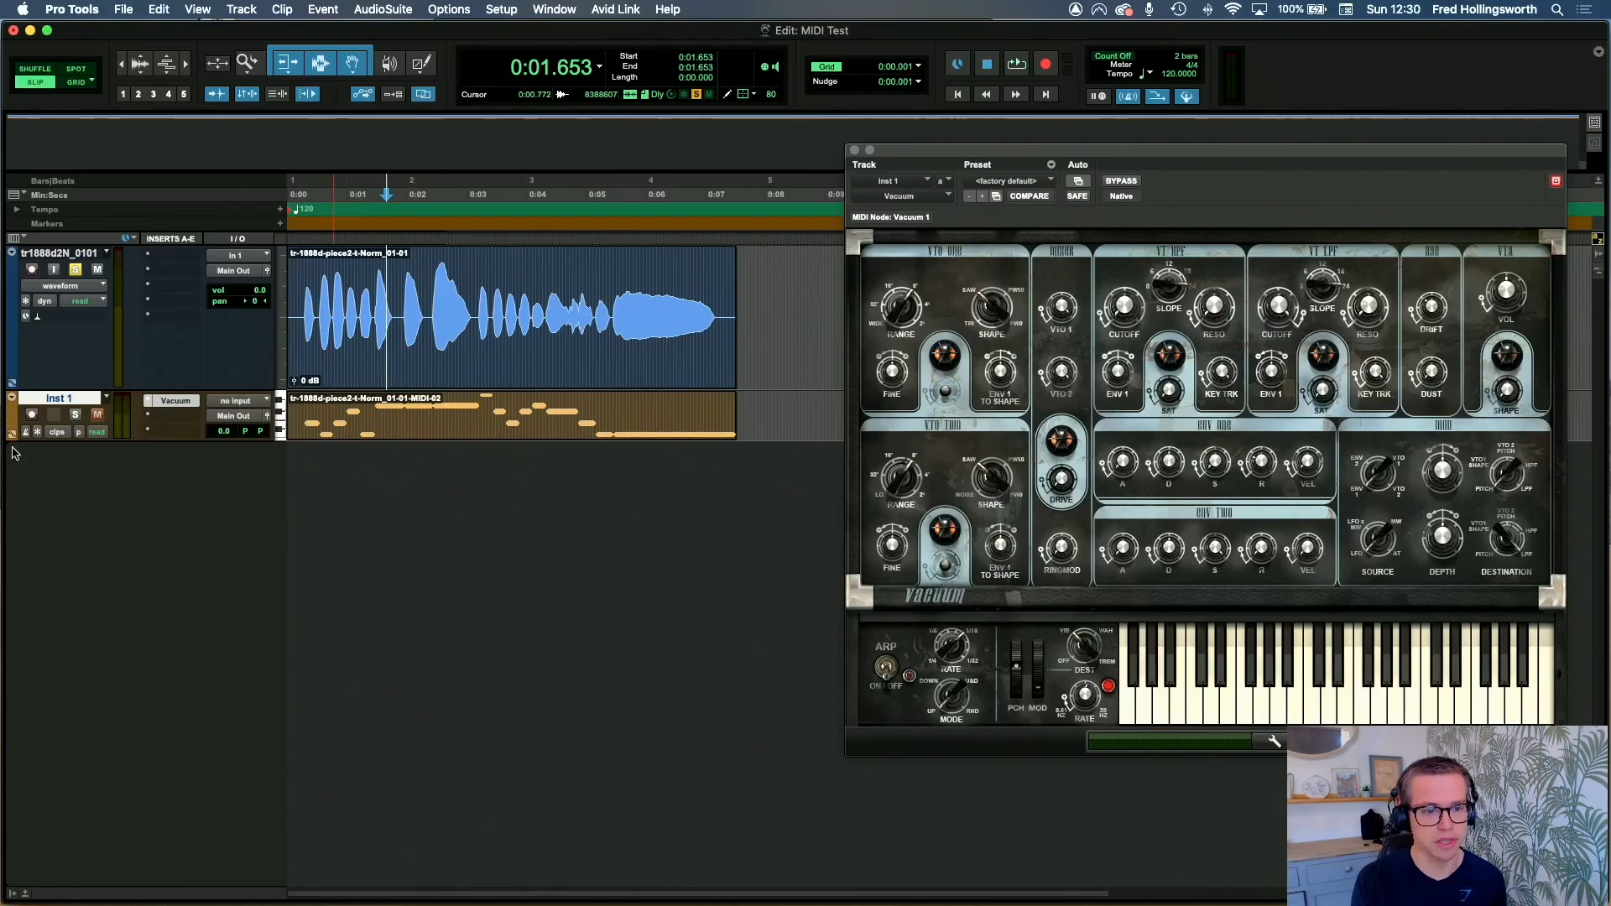
Step: Solo the Inst 1 track and play the converted MIDI clip from the start of the session
click(75, 414)
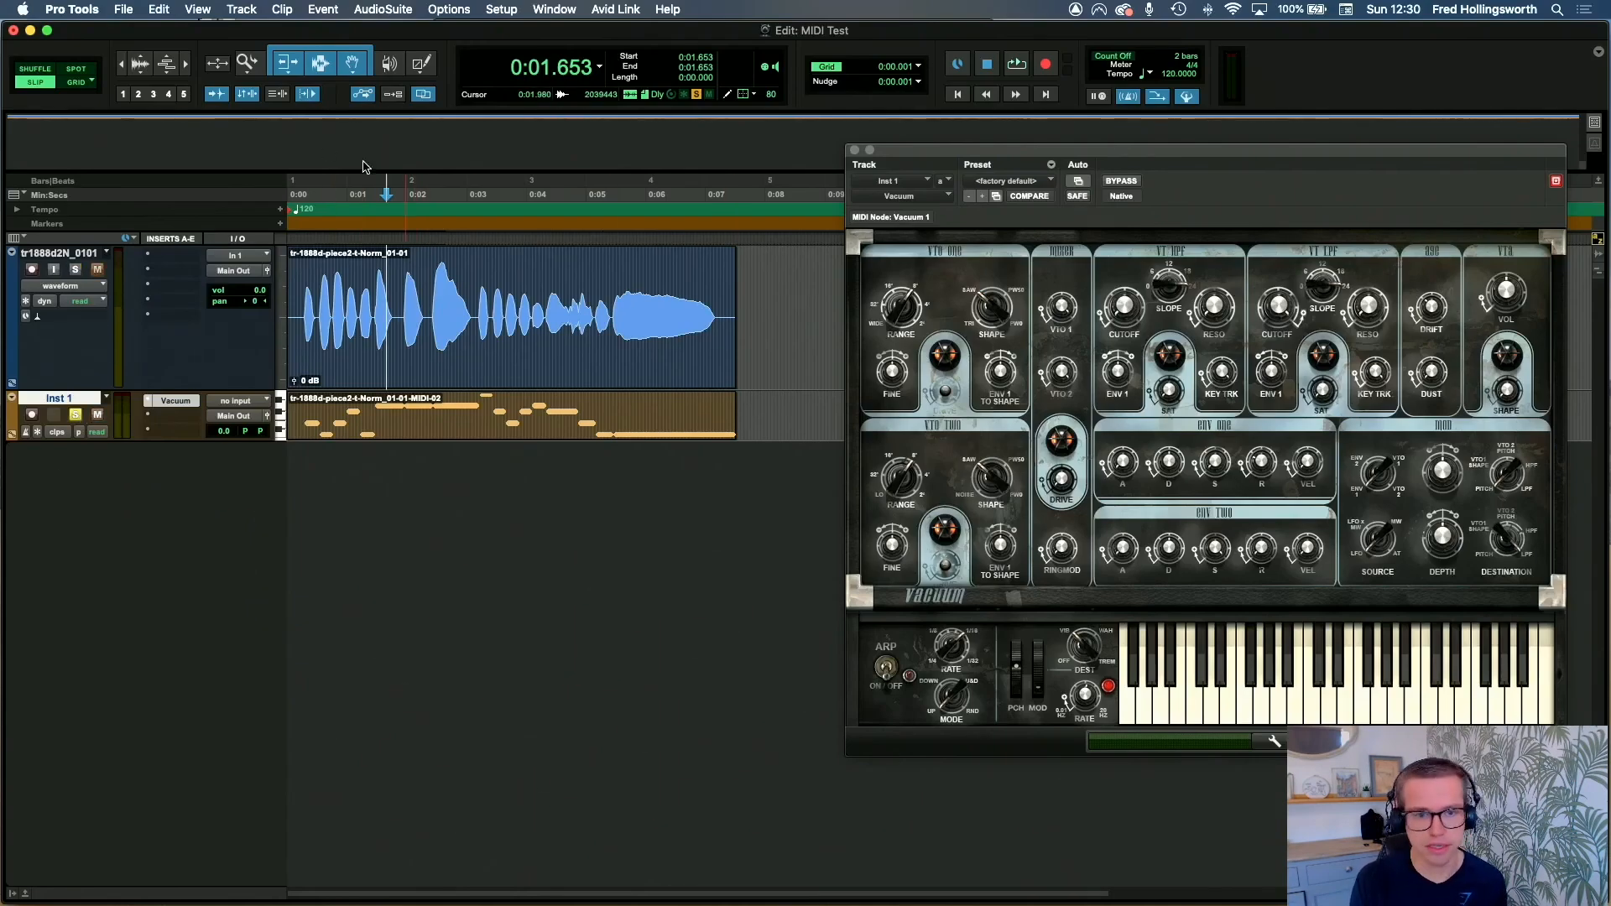
click(958, 94)
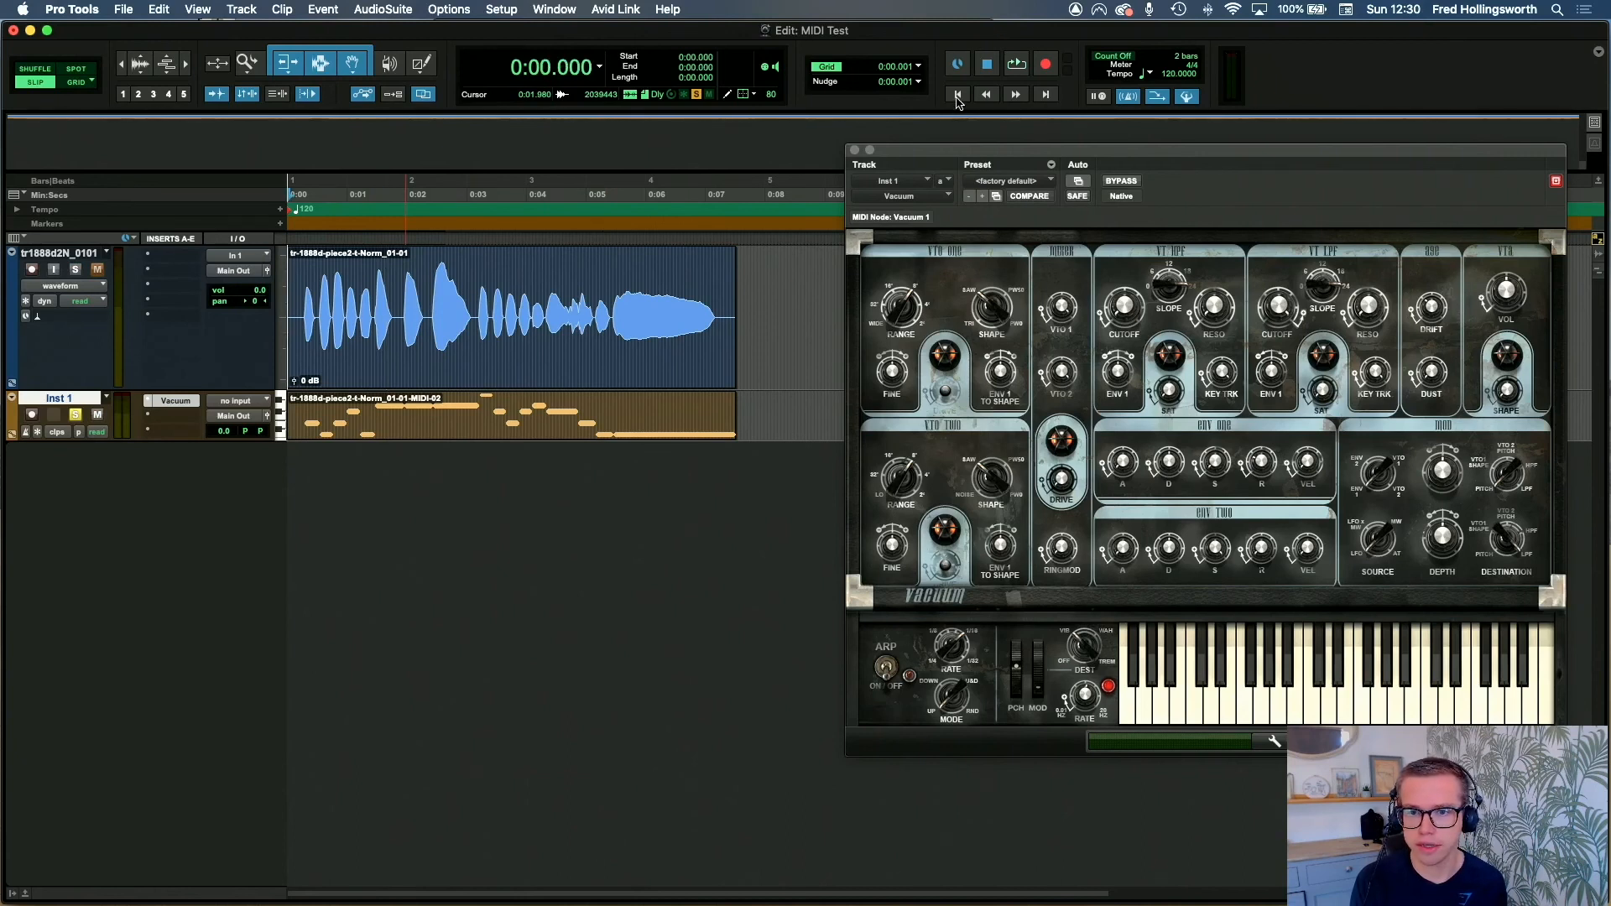
click(1021, 69)
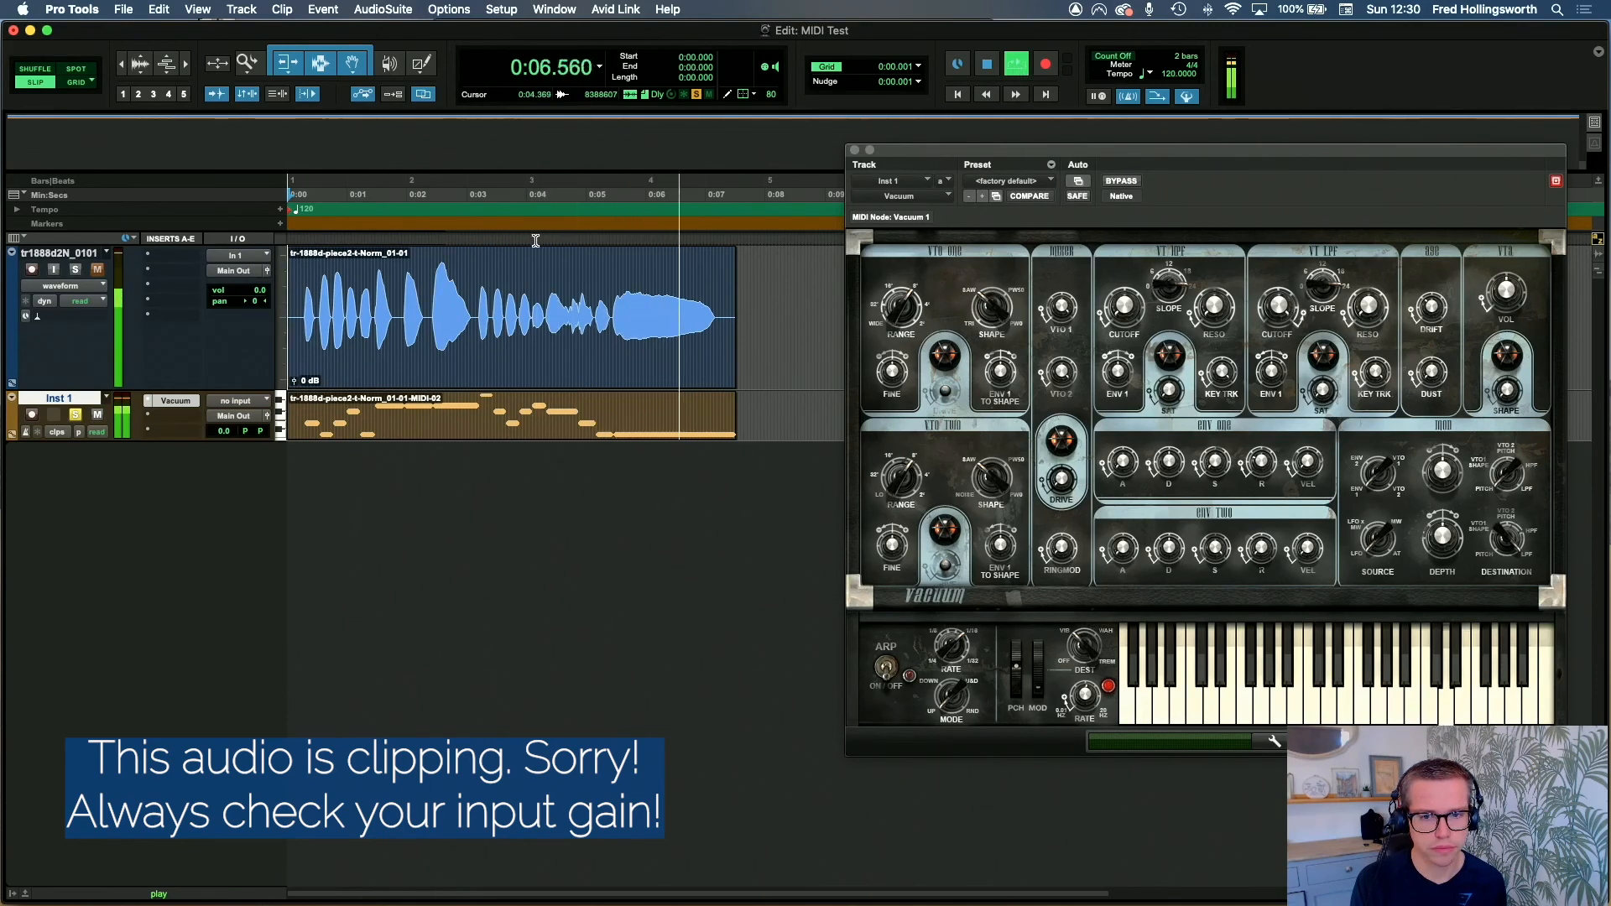
key(space)
Step: Play from the session start with the audio track soloed, switching the solo to Inst 1 during playback to compare both versions
click(75, 269)
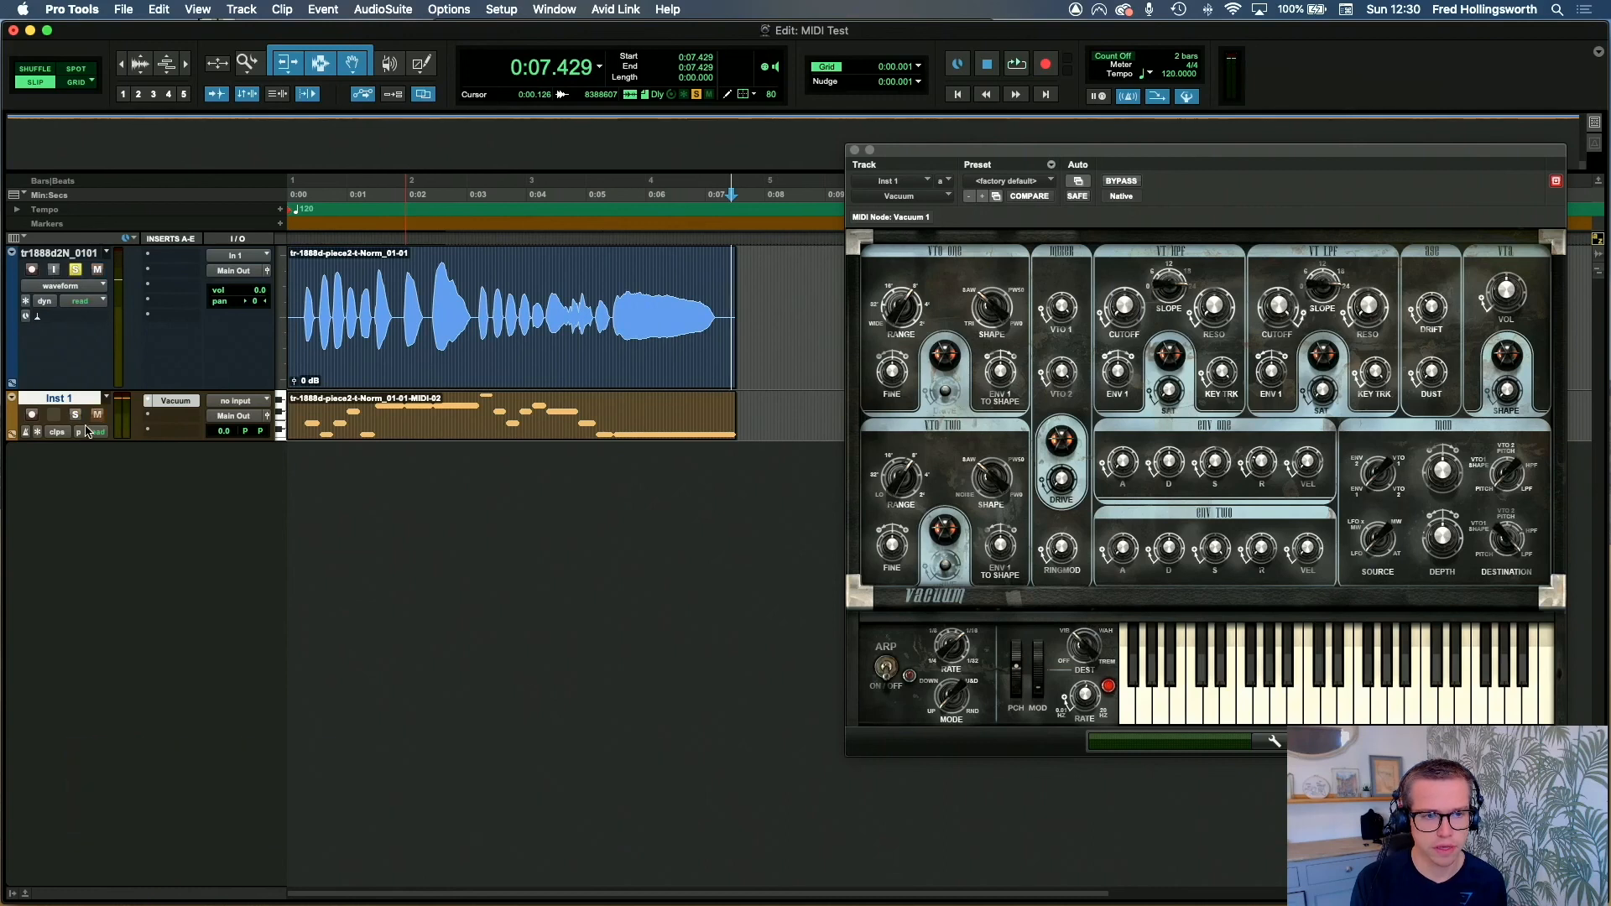
click(1016, 64)
click(986, 65)
click(965, 93)
click(1002, 66)
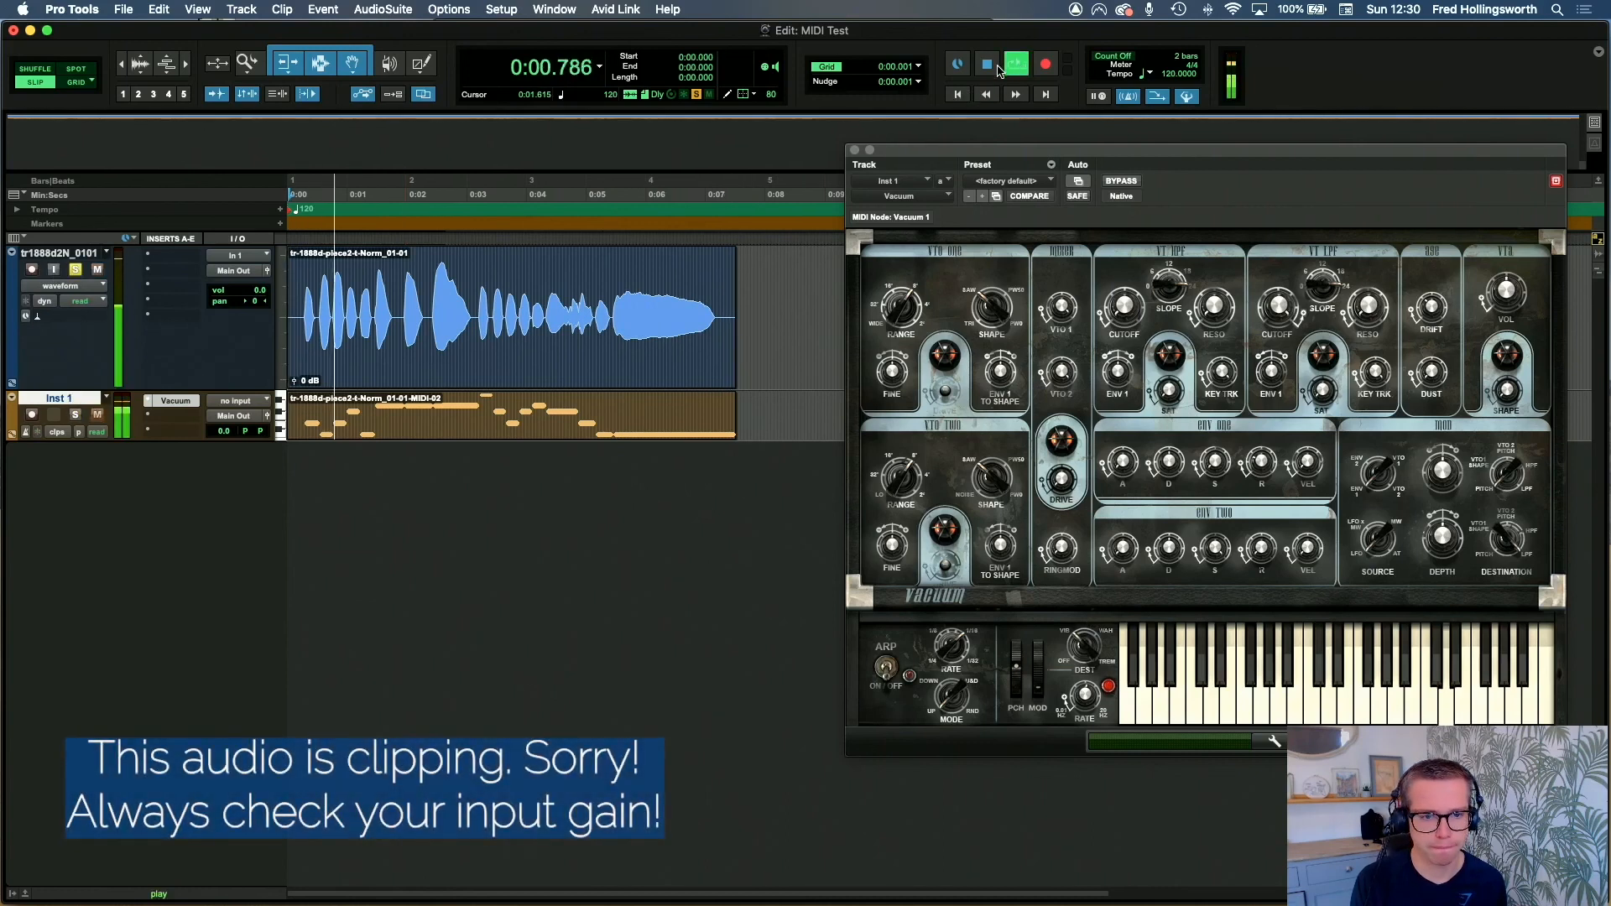
click(76, 414)
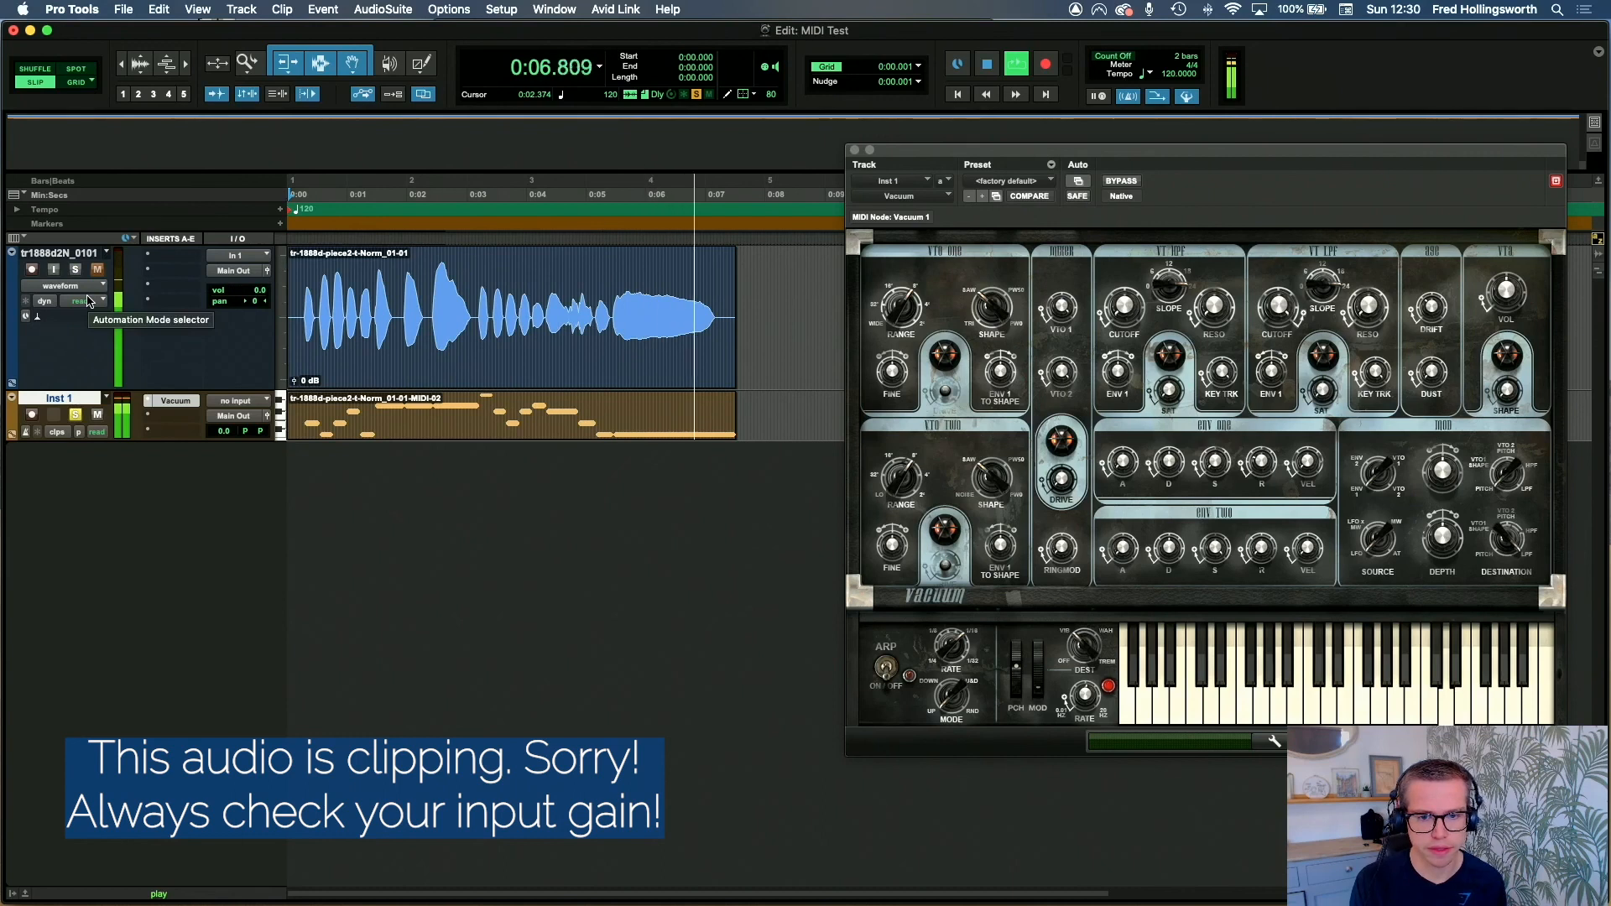
key(space)
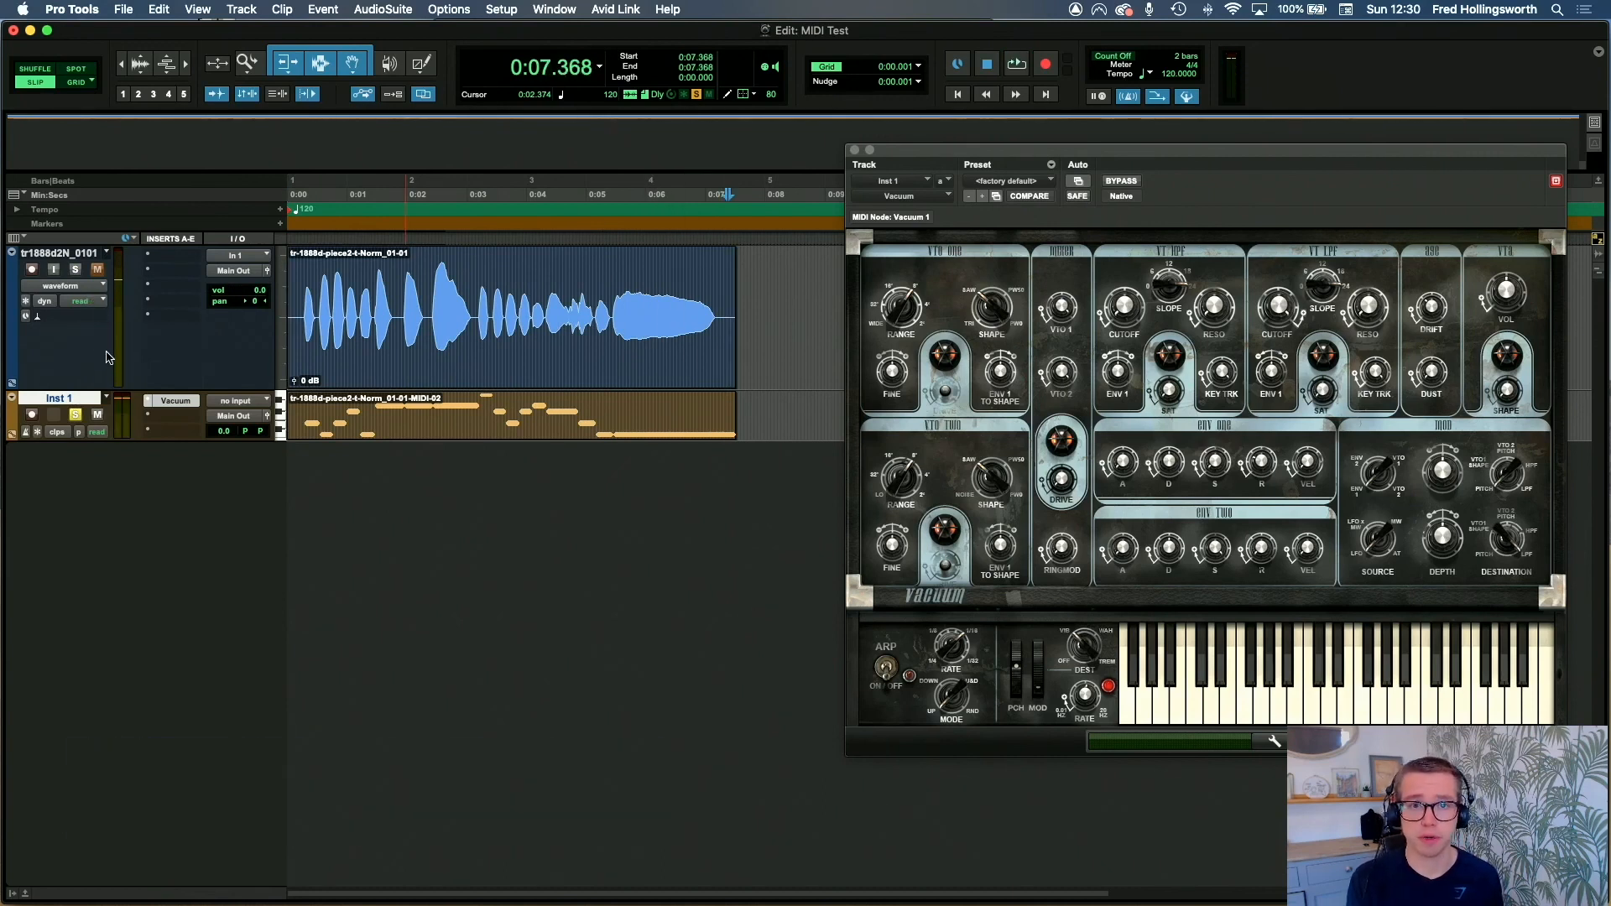